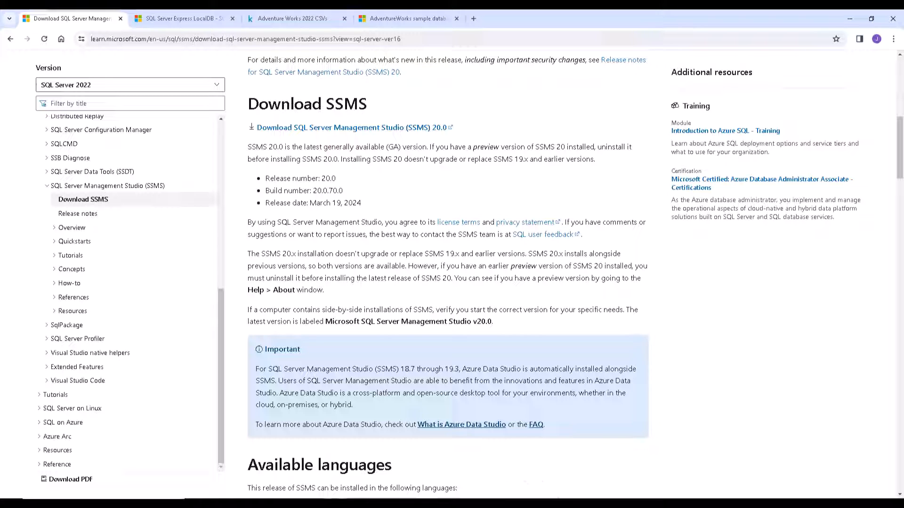
List the LocalDB instances by running "sqllocaldb info" in an administrator Command Prompt, and minimize its window
right_click(404, 505)
right_click(409, 473)
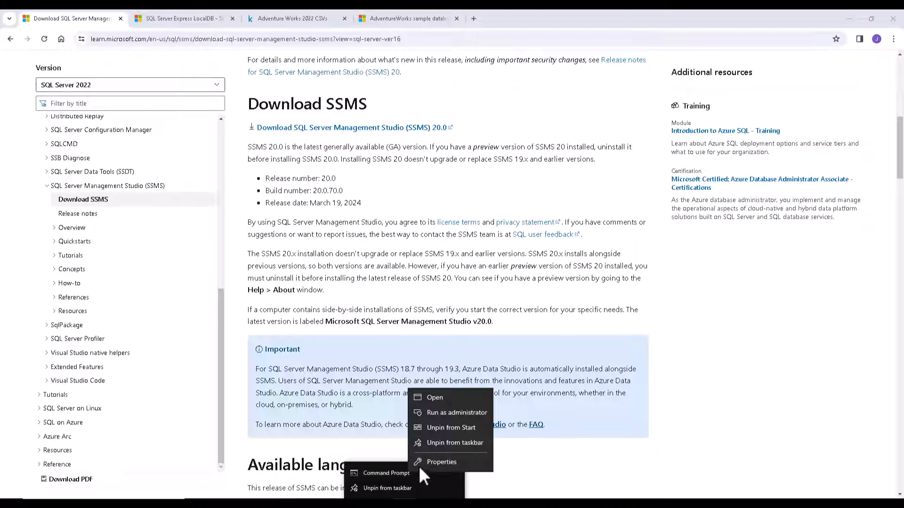
click(456, 413)
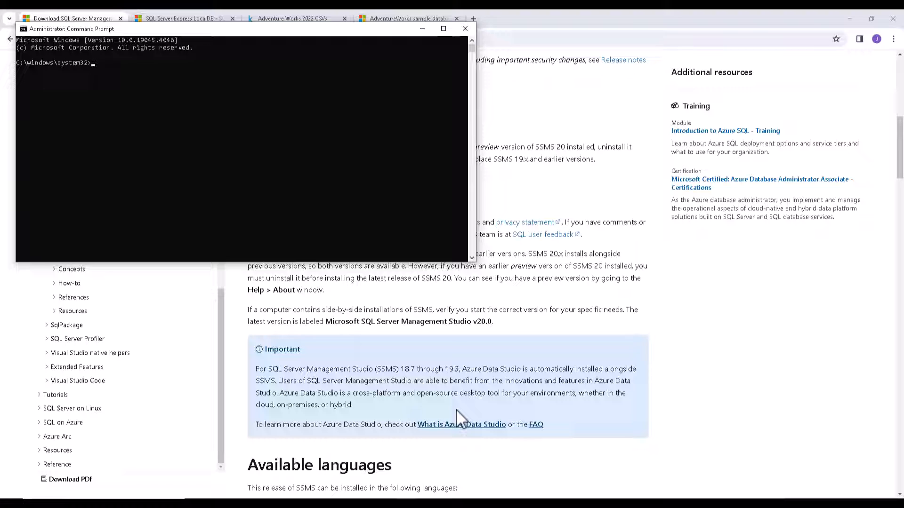
text(sqllocaldb info)
key(Return)
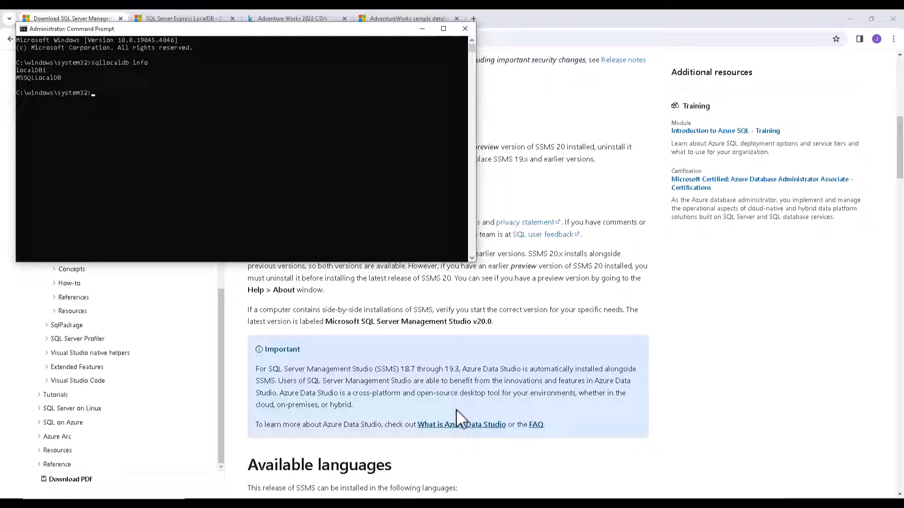
text(localdb)
click(422, 29)
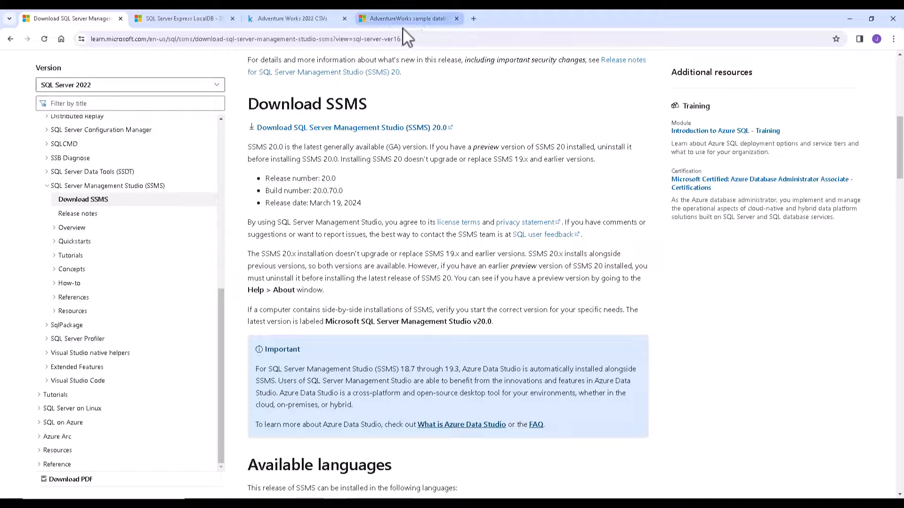
Download the SQL Server Express 2022 installer from the SQL Server Express LocalDB article and launch it
click(193, 19)
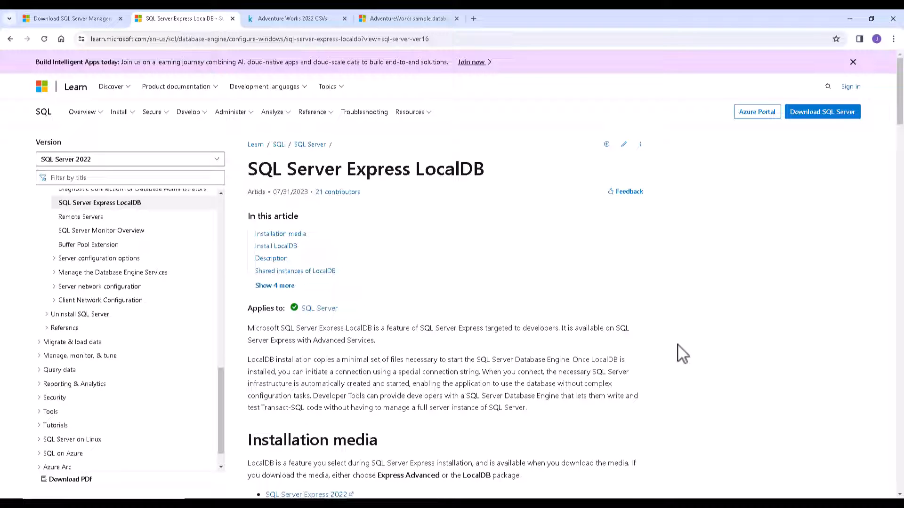
scroll(678, 346, down, 5)
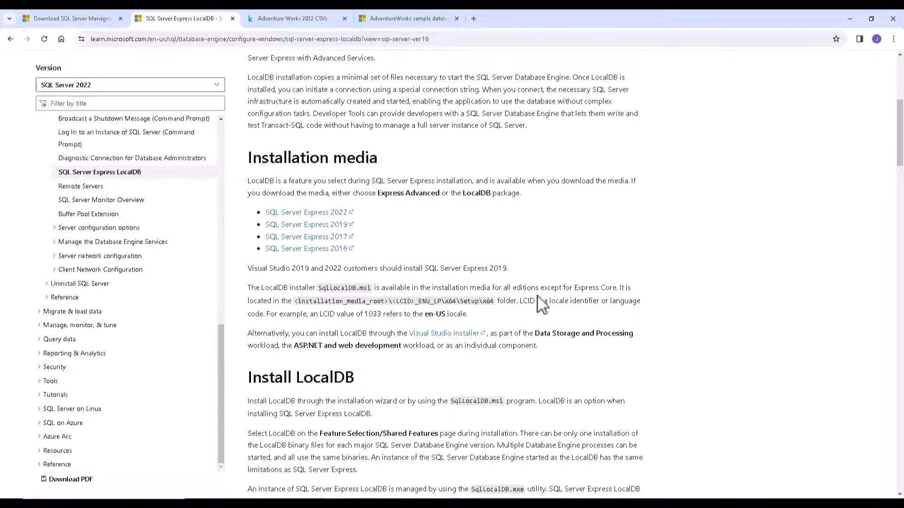
click(327, 218)
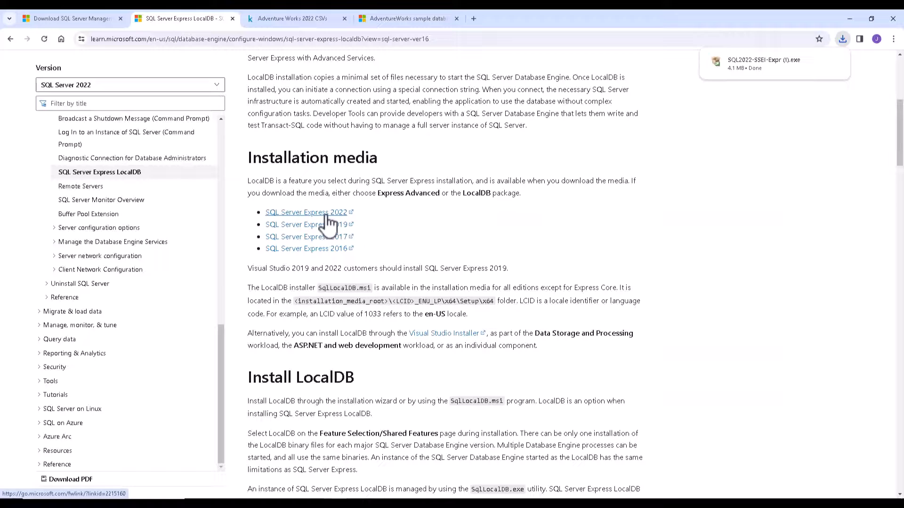
mouse_move(761, 69)
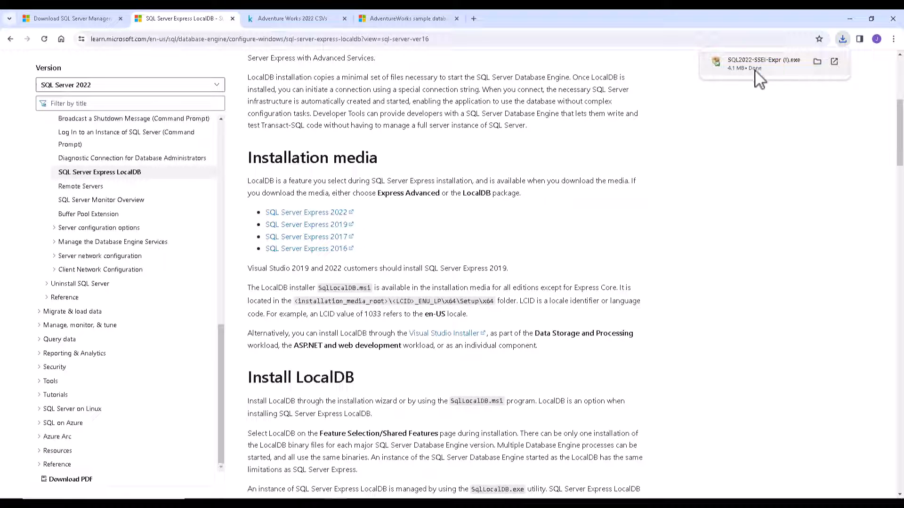
click(755, 72)
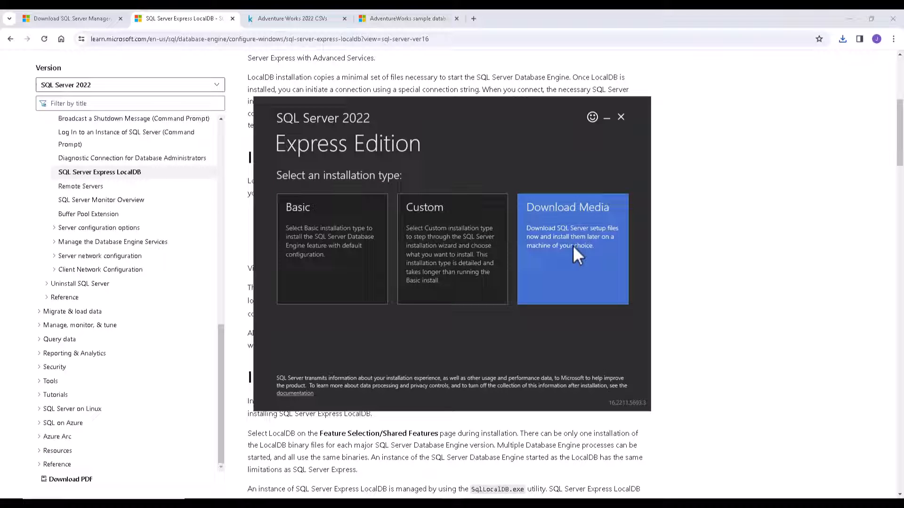
Download the LocalDB (60 MB) package as installation media with the SQL Server 2022 Express installer
click(573, 245)
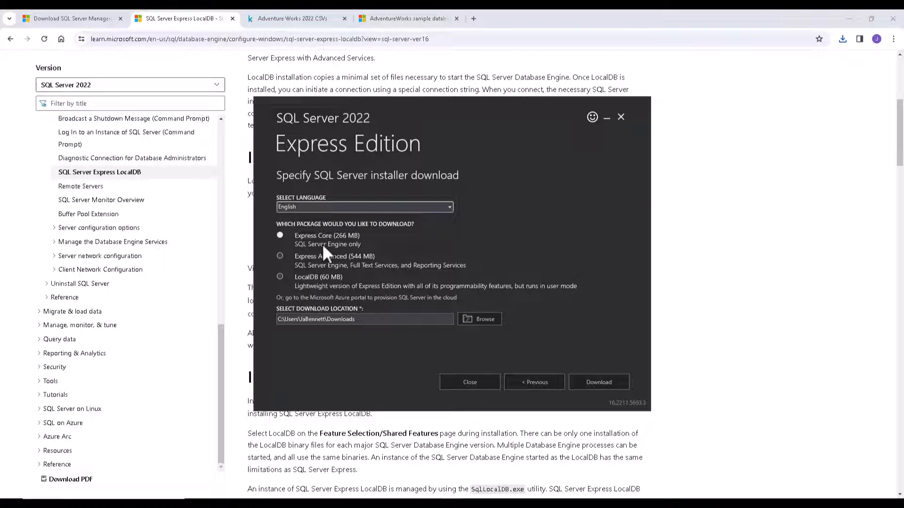
click(287, 278)
click(592, 381)
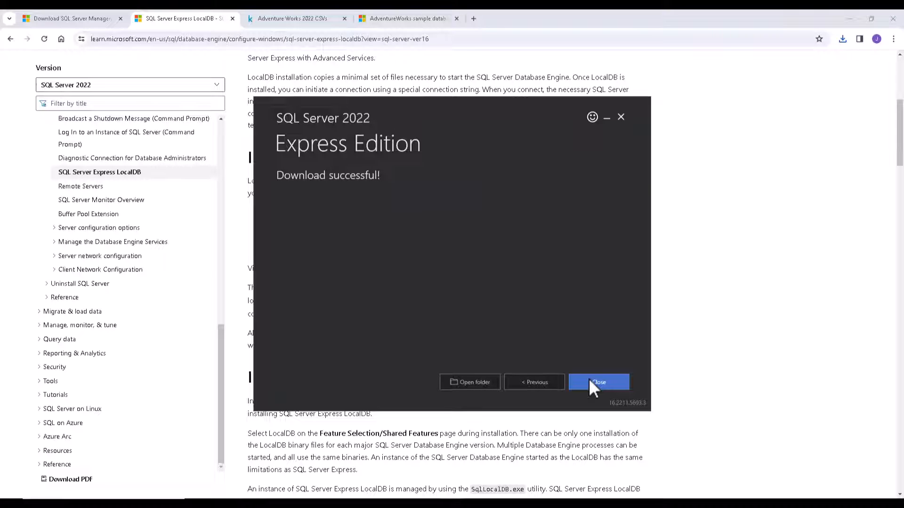
Run the downloaded SqlLocalDB installer from its folder and complete the setup with the Repair option
click(464, 383)
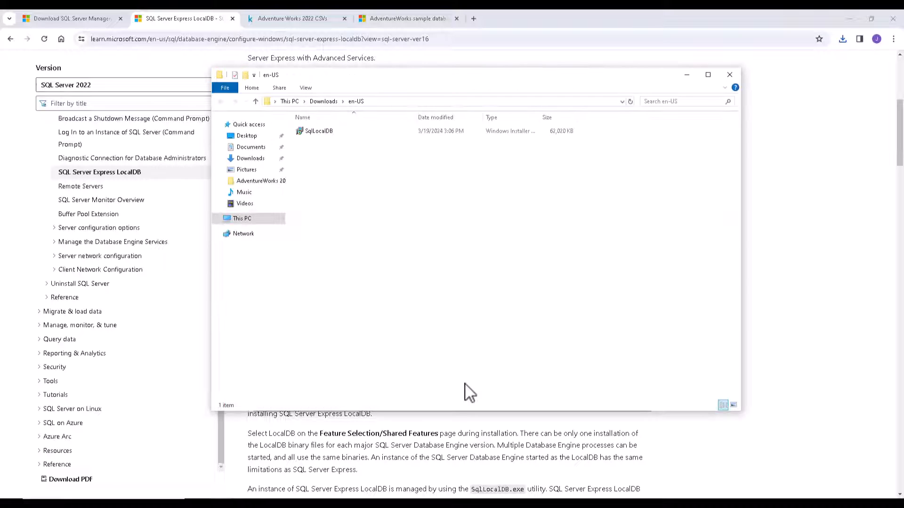
double_click(338, 132)
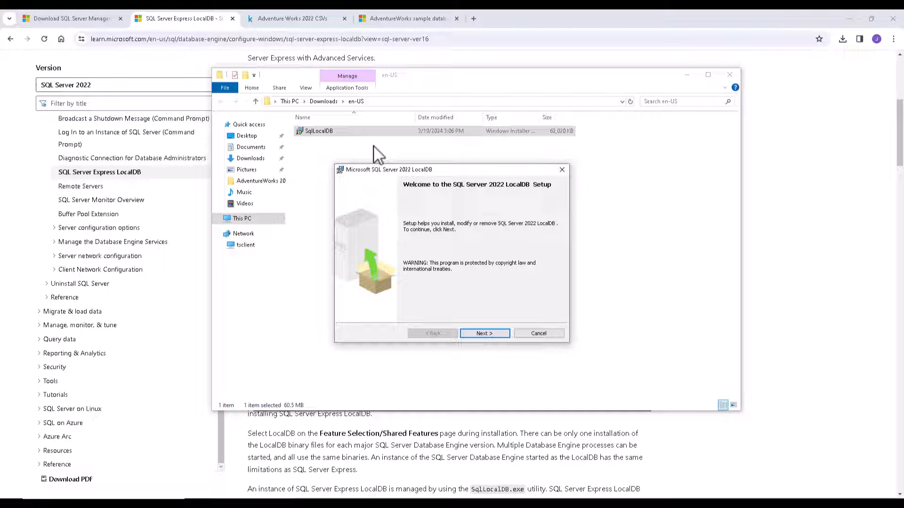
click(485, 332)
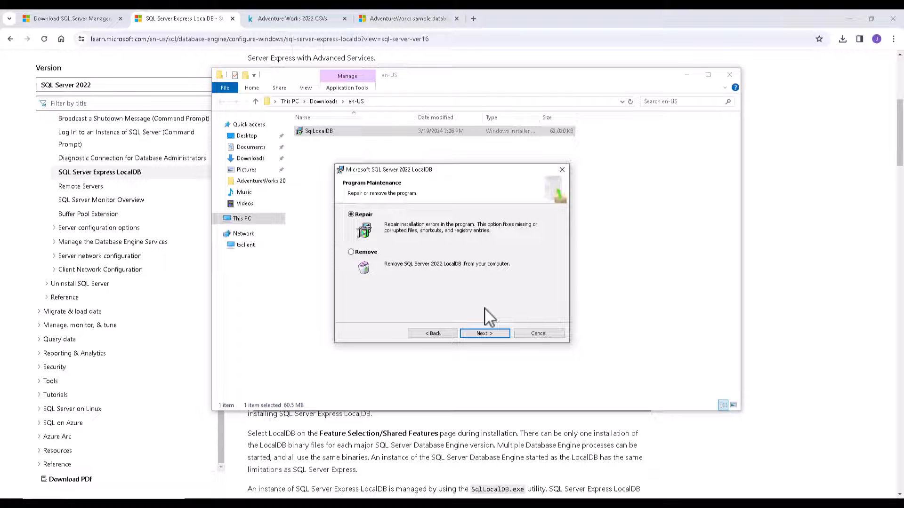
click(495, 332)
click(496, 331)
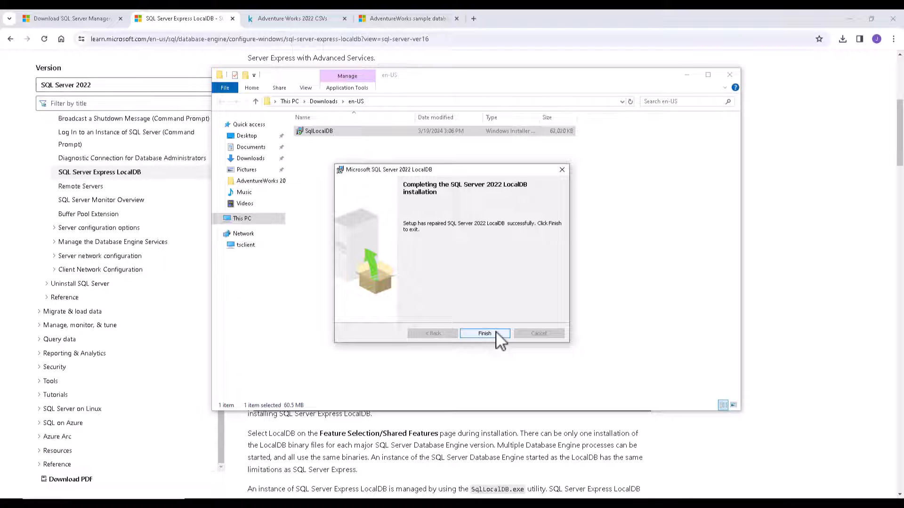
click(494, 335)
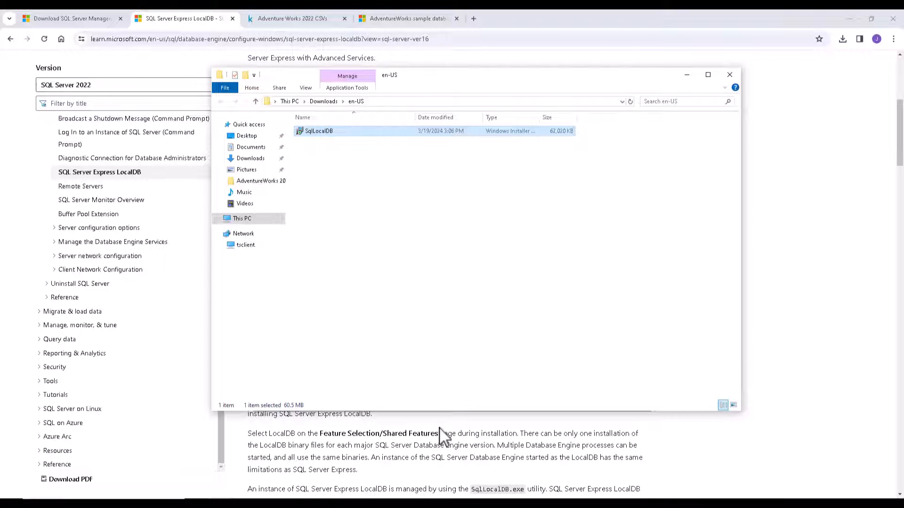
Run "sqllocaldb info" in a new administrator Command Prompt to check the LocalDB installation
click(418, 503)
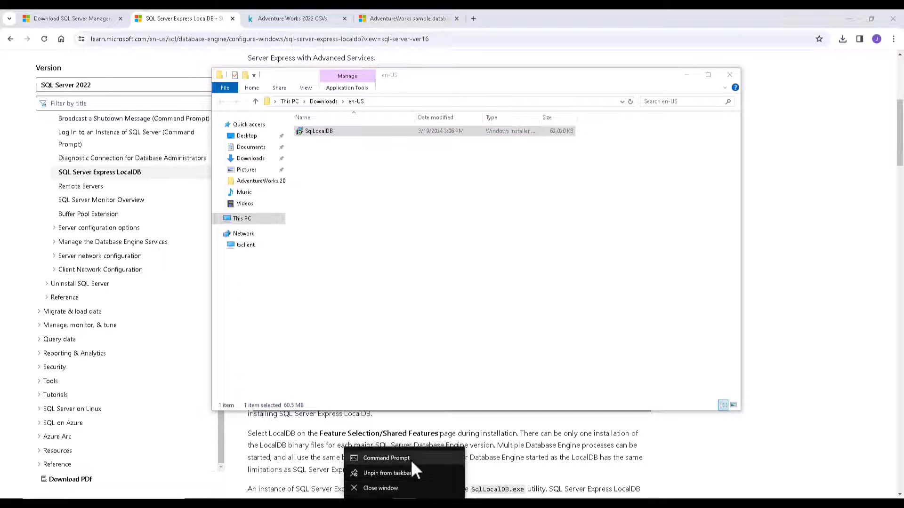
right_click(411, 458)
click(444, 400)
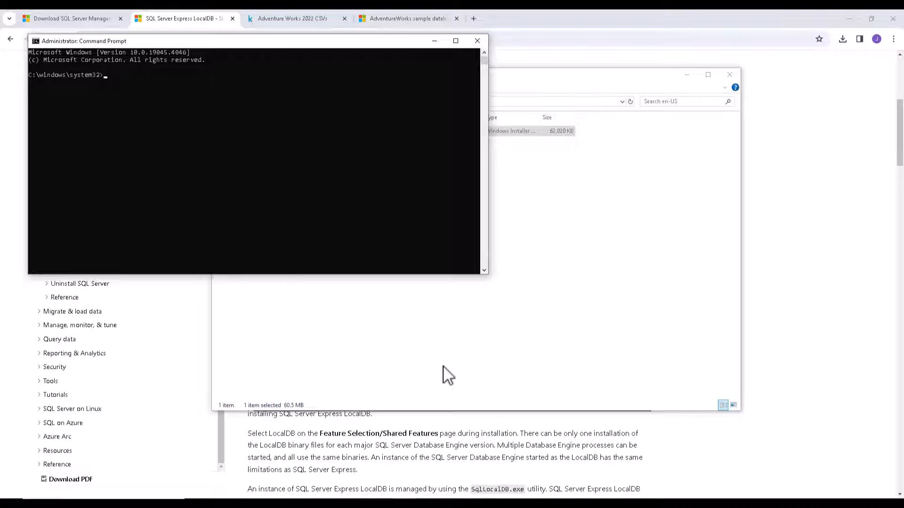
text(sqllocaldb info)
key(Return)
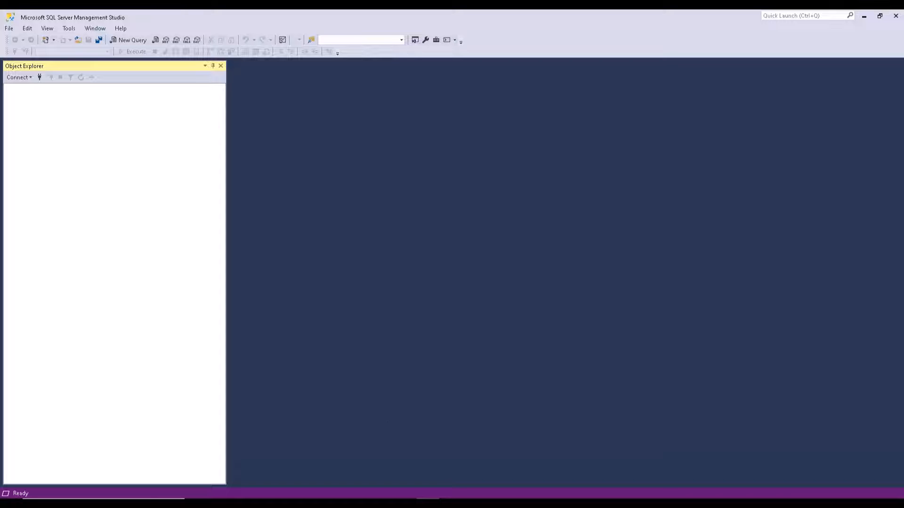
Connect SQL Server Management Studio to the (localdb)\localDB1 database engine with Windows Authentication
click(18, 78)
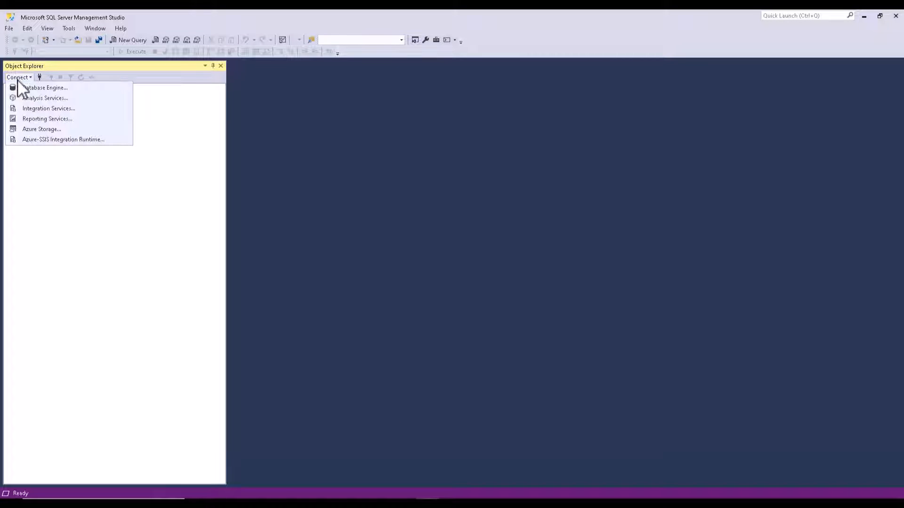
click(30, 87)
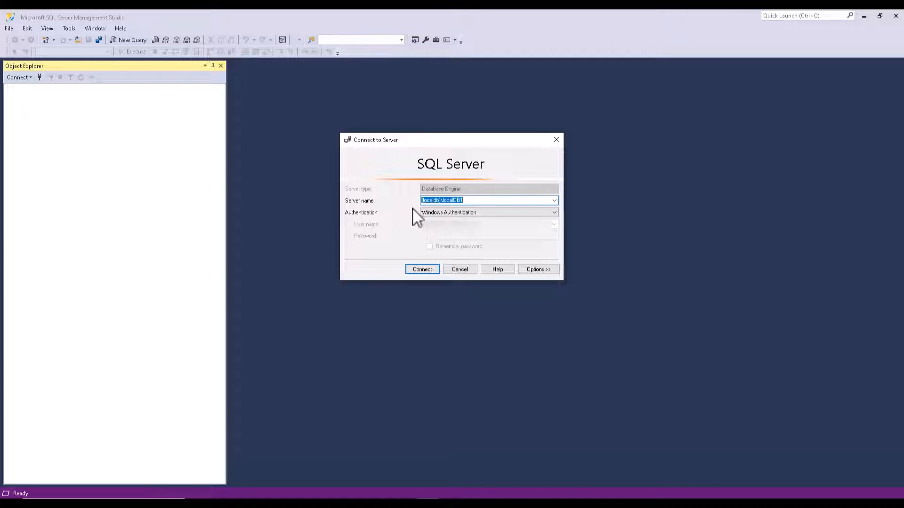
click(472, 199)
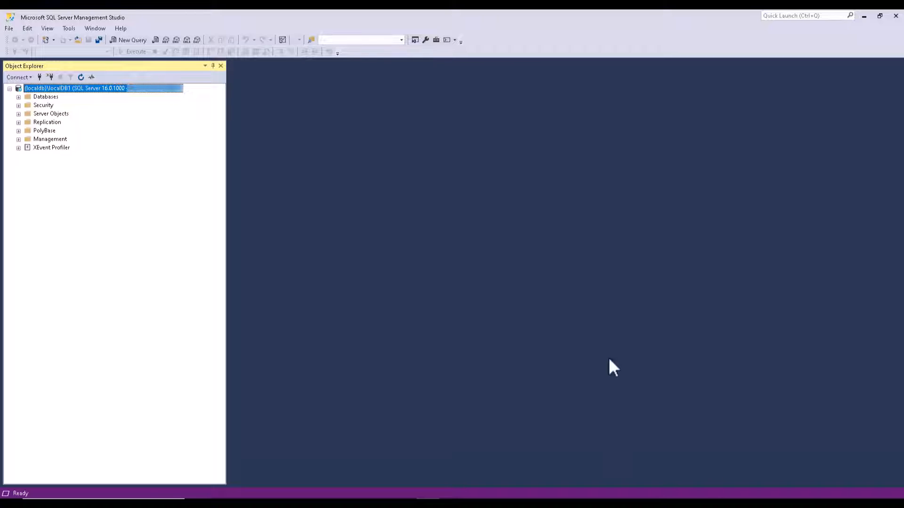
Switch to the browser to examine the Adventure Works 2022 CSVs dataset on Kaggle, and view the local Power Query Demo folder
click(427, 503)
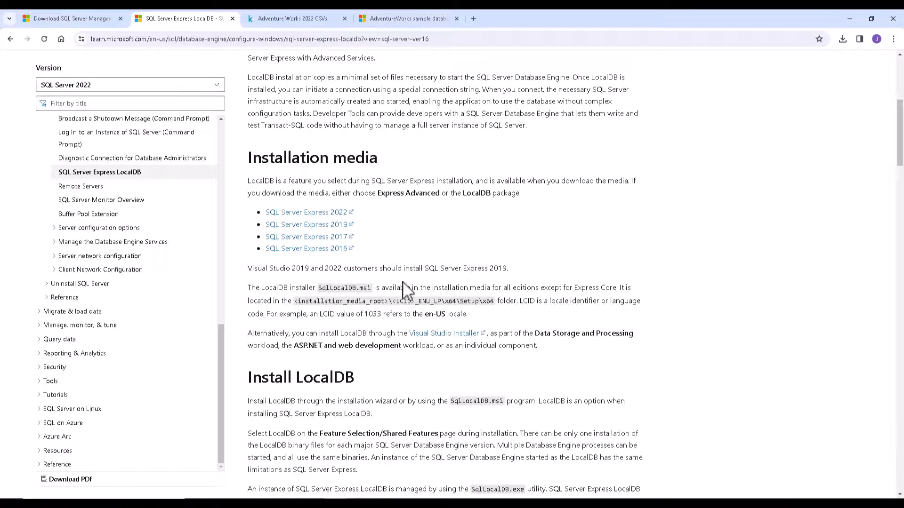
click(293, 20)
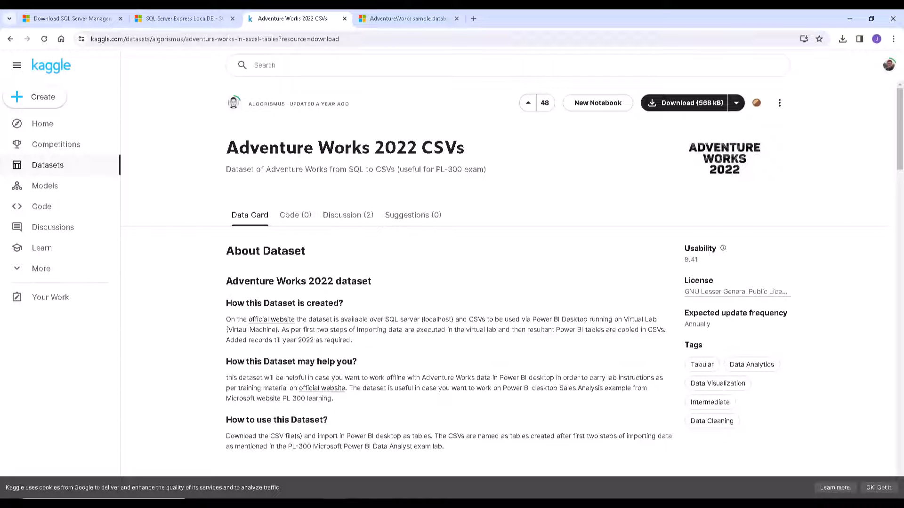
scroll(674, 295, down, 10)
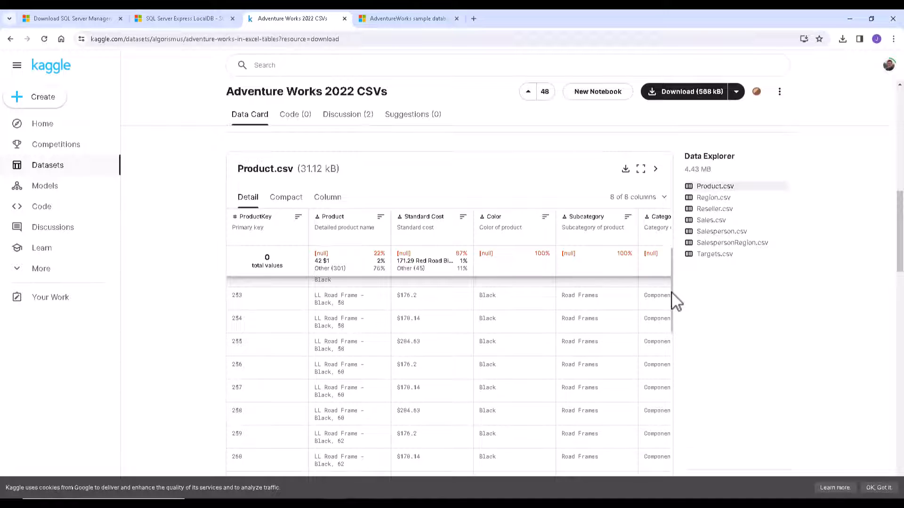
scroll(677, 301, down, 1)
scroll(695, 301, up, 10)
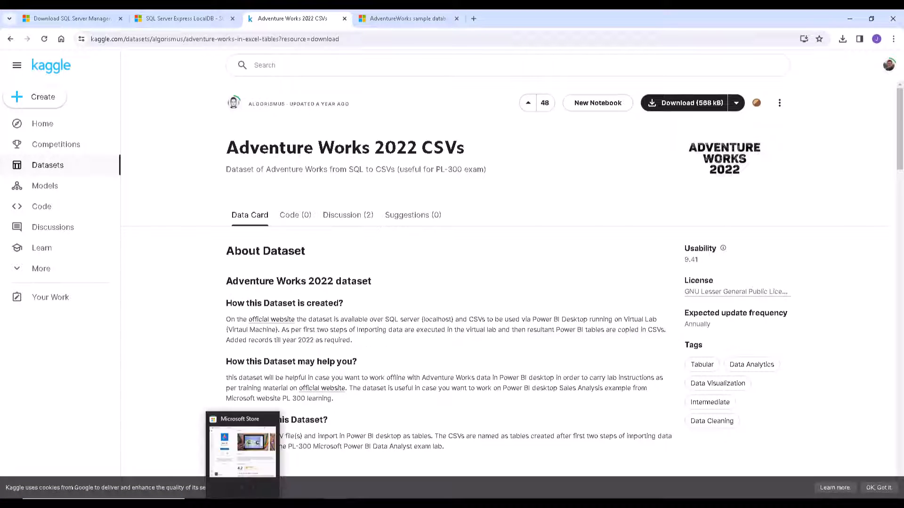
click(221, 504)
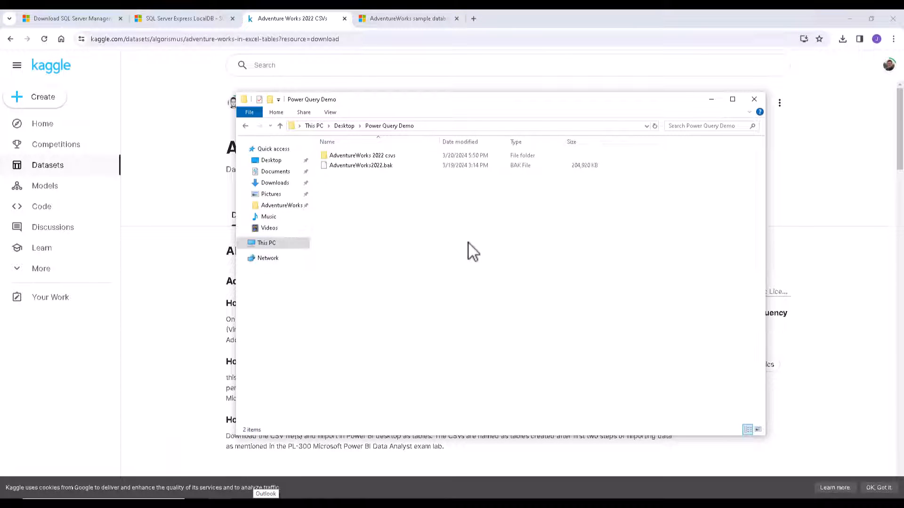
Return to SQL Server Management Studio and create a database named test on the localDB1 server
click(431, 502)
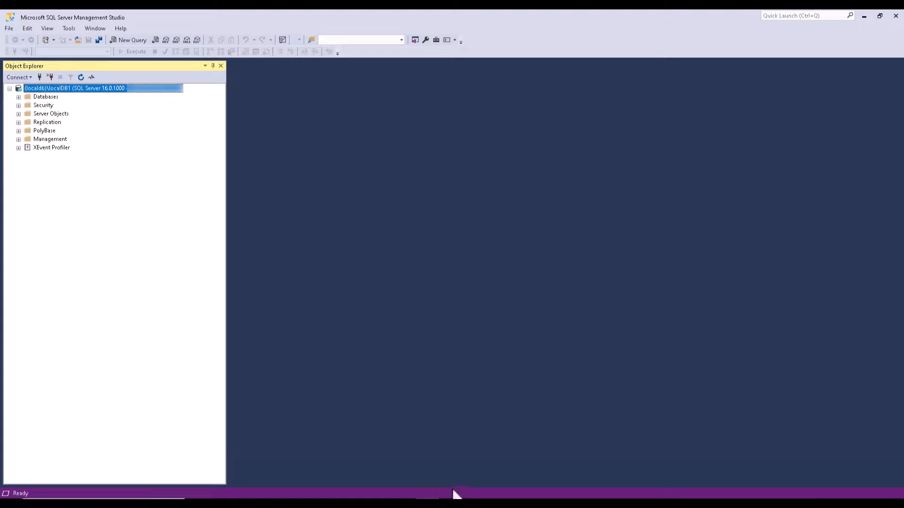
right_click(45, 98)
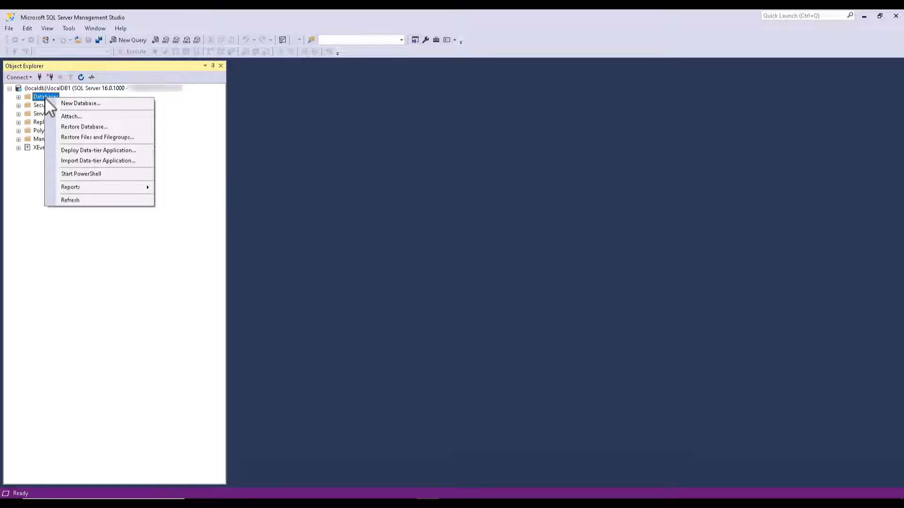
click(79, 105)
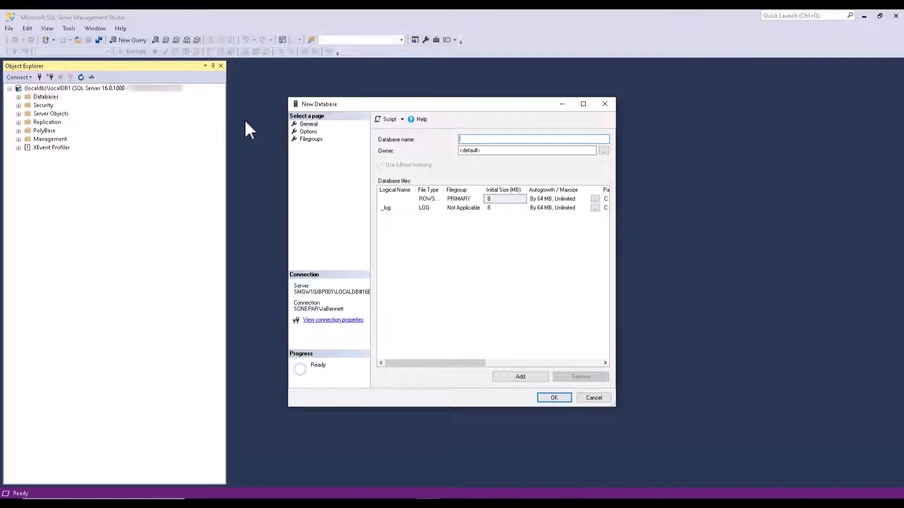
text(test)
click(549, 395)
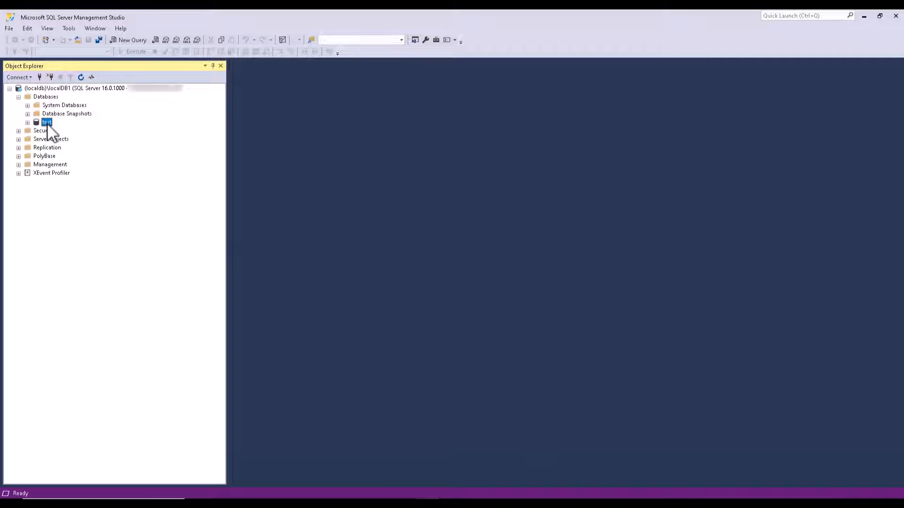
Start a flat file import into the test database using Product.csv from the AdventureWorks 2022 csvs folder
click(28, 123)
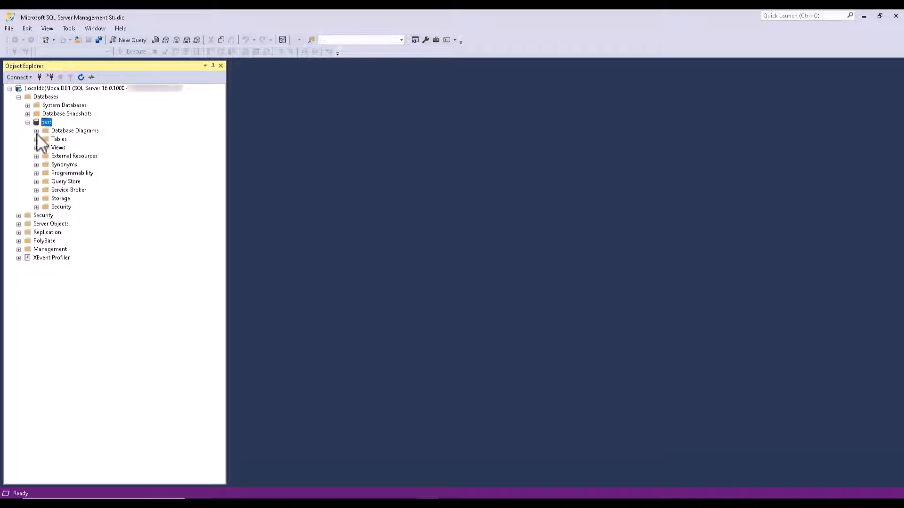
right_click(46, 122)
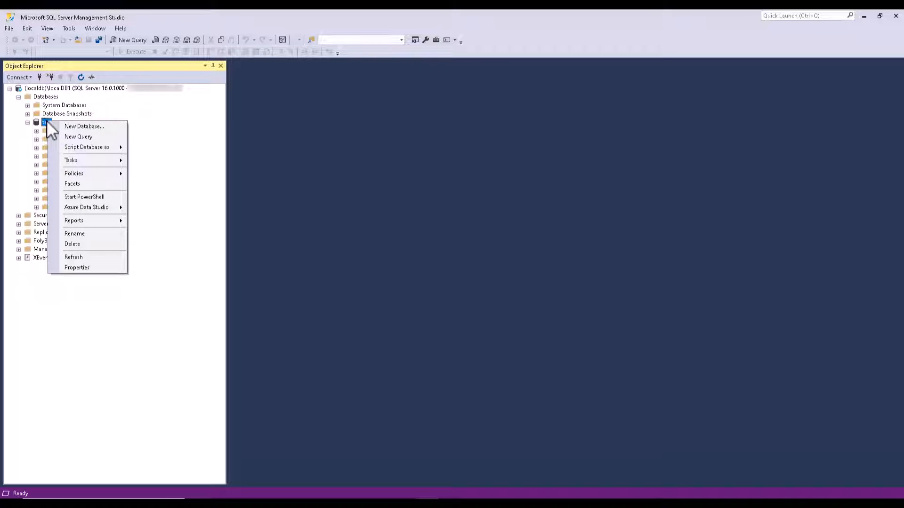
mouse_move(80, 161)
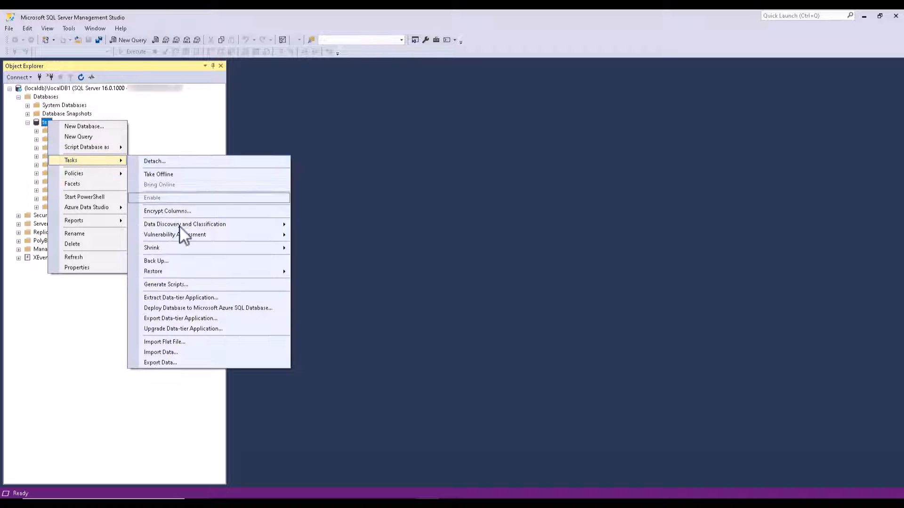
click(165, 342)
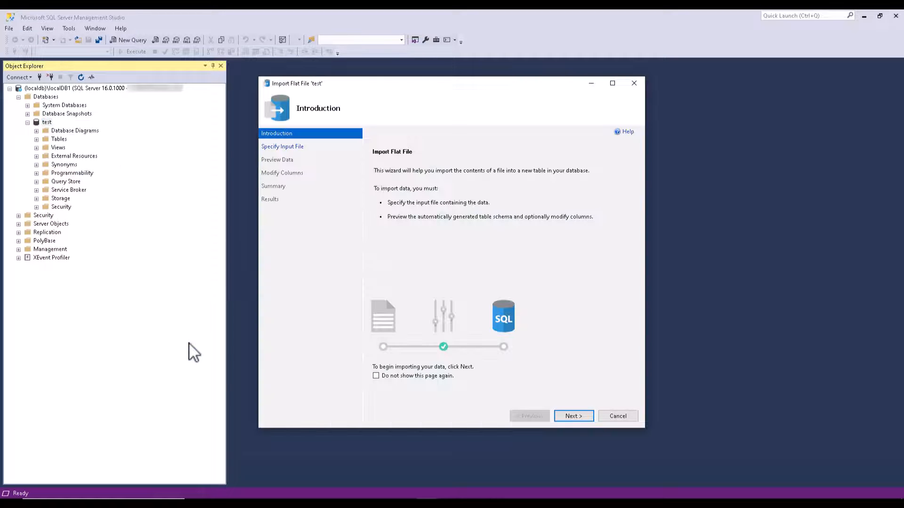
click(567, 416)
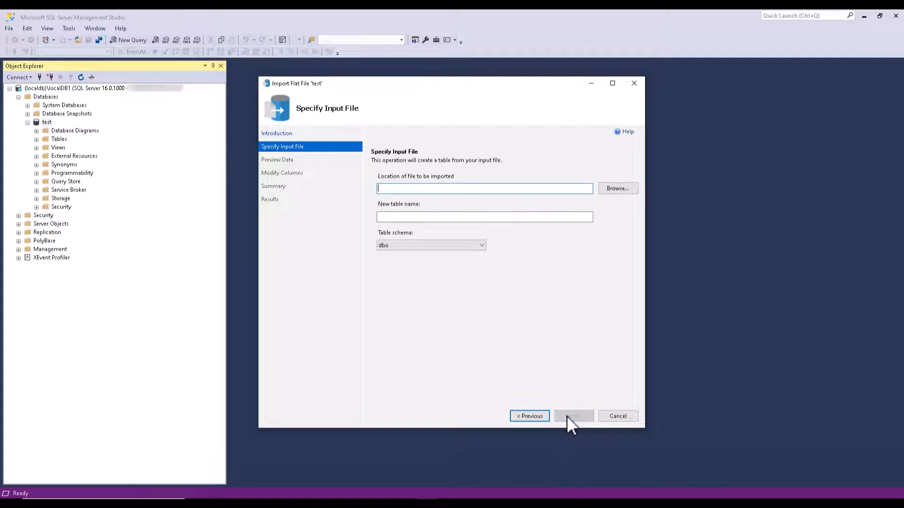
click(611, 190)
click(372, 157)
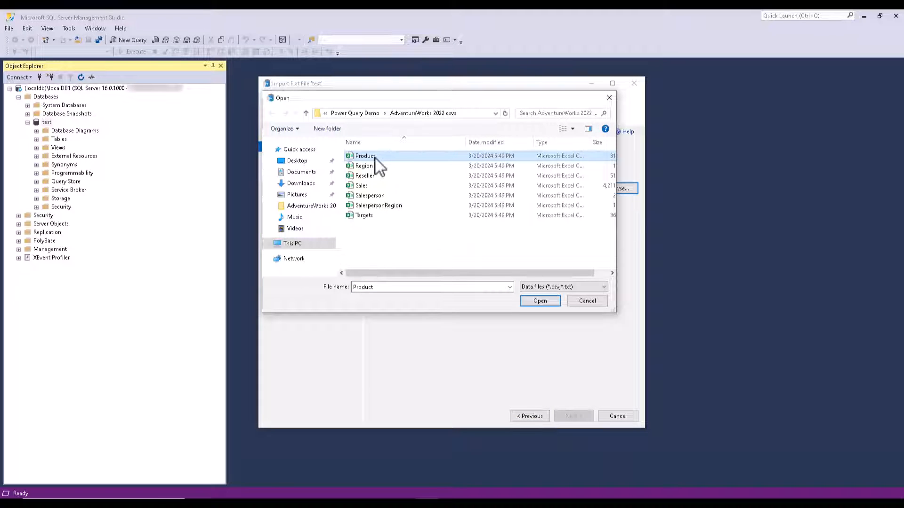
click(546, 303)
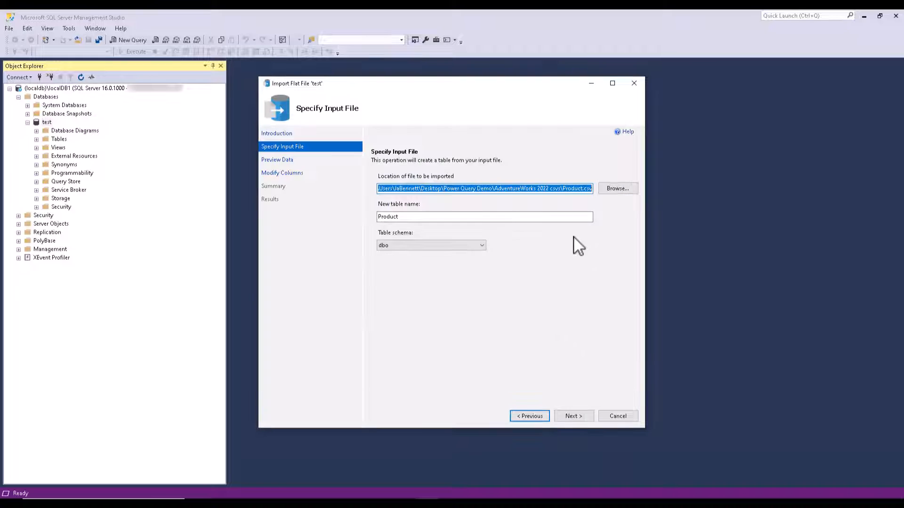
Import the file as table Product in the dbo schema, accepting the previewed data and generated column settings, and close the wizard
click(444, 245)
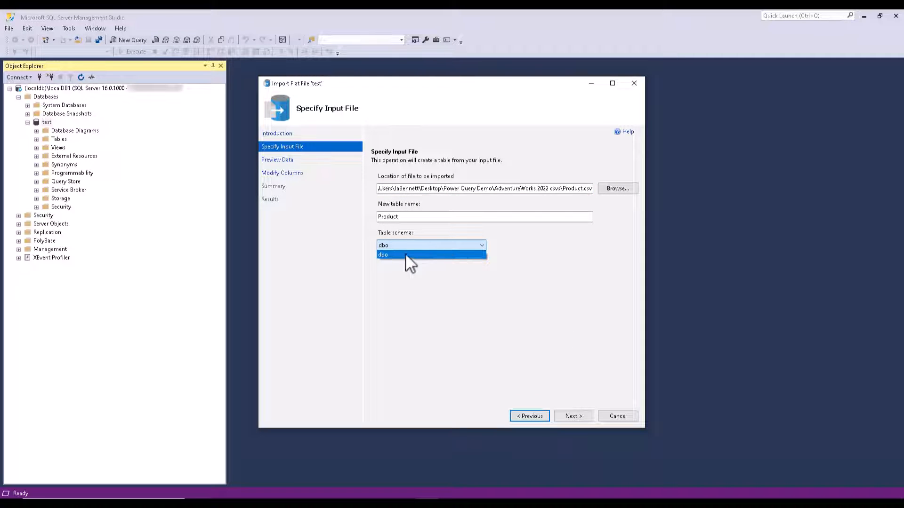
click(576, 417)
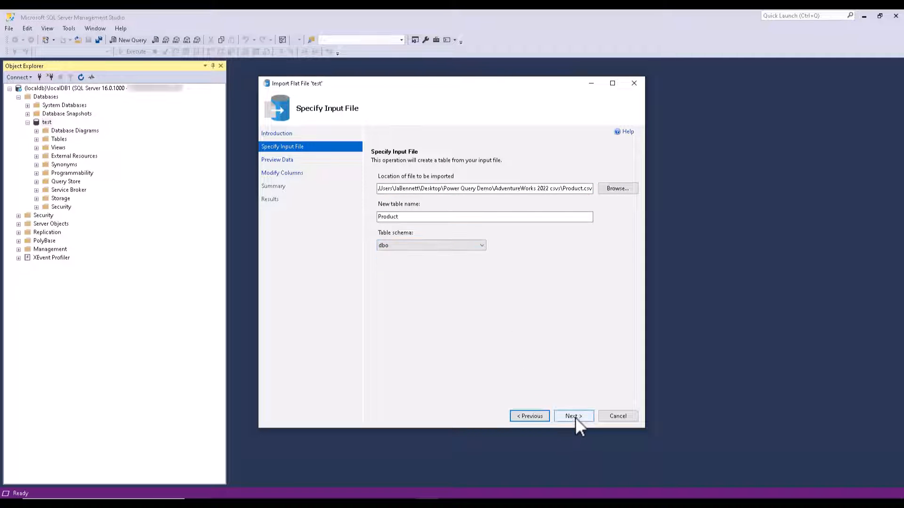
click(575, 417)
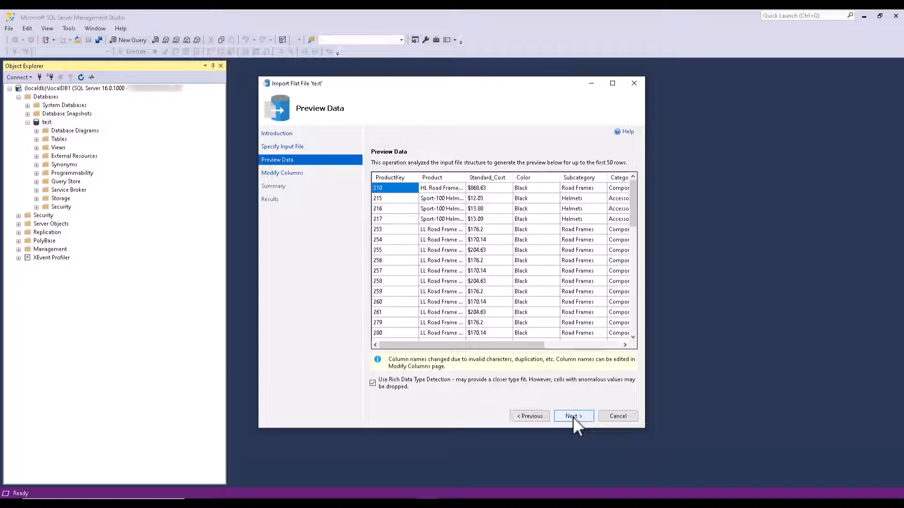
click(572, 417)
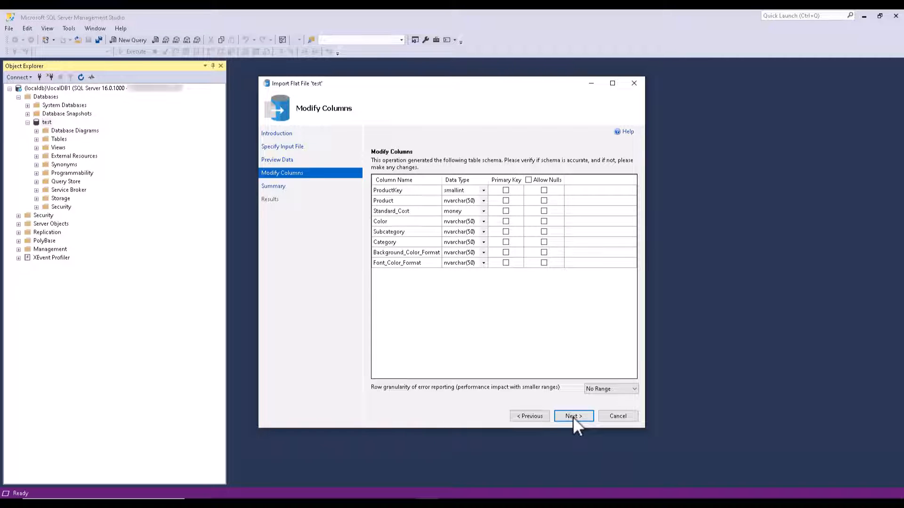
click(572, 416)
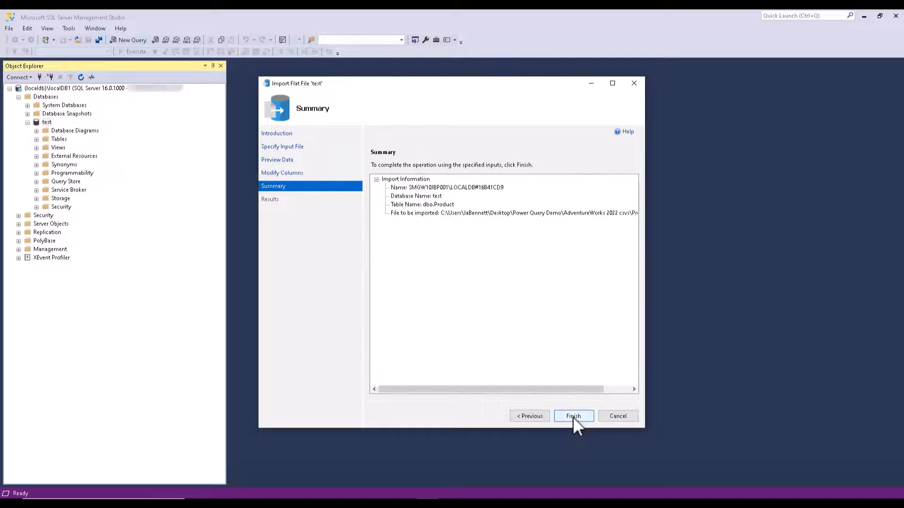
click(573, 417)
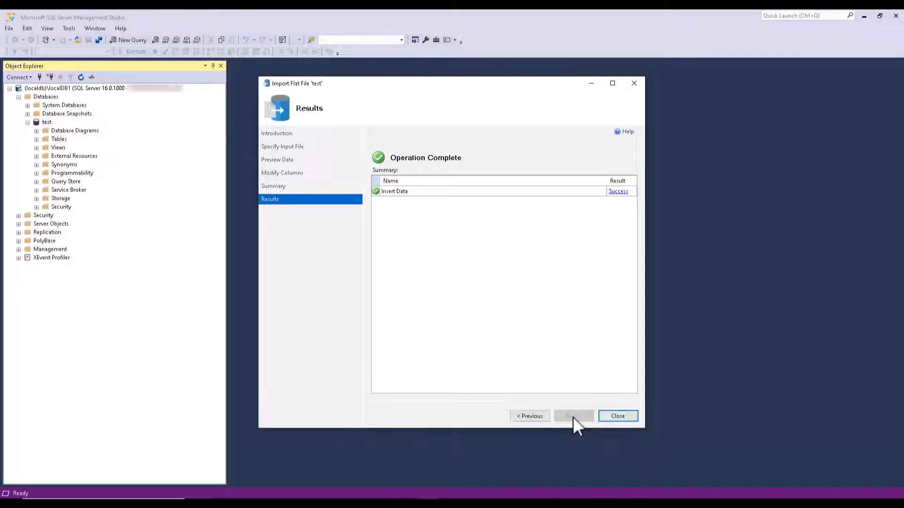
click(615, 416)
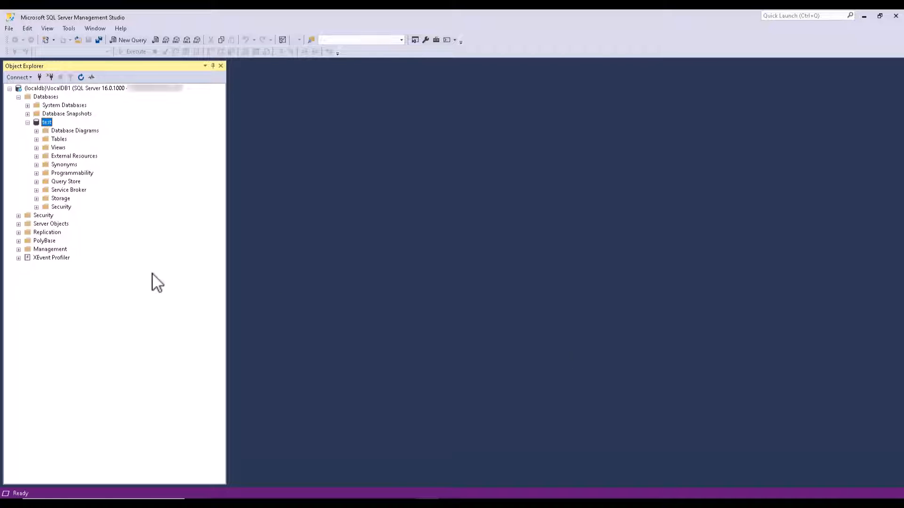
Expand the test database's tables and show the columns of dbo.Product
click(37, 139)
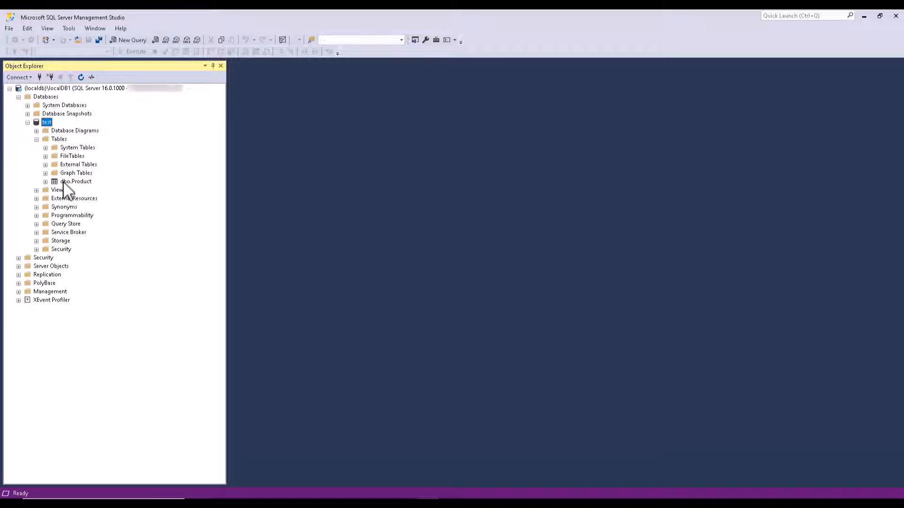
click(45, 182)
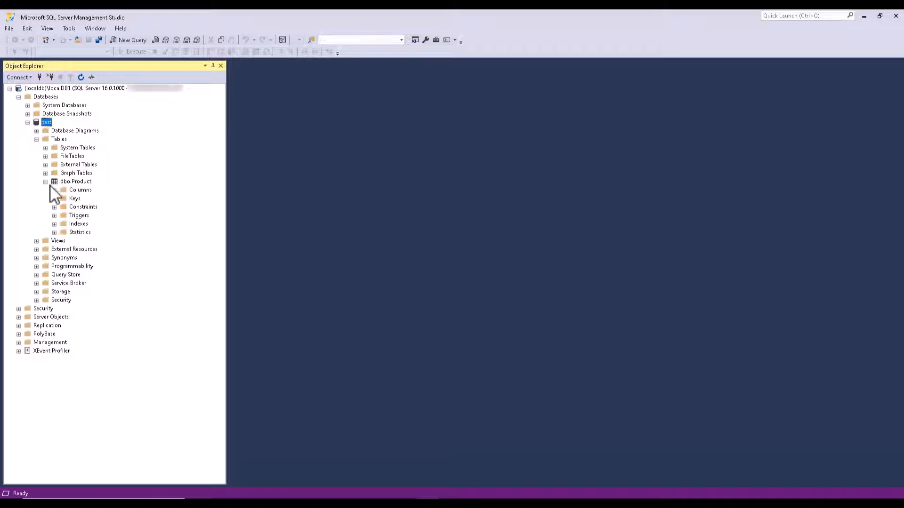
click(54, 191)
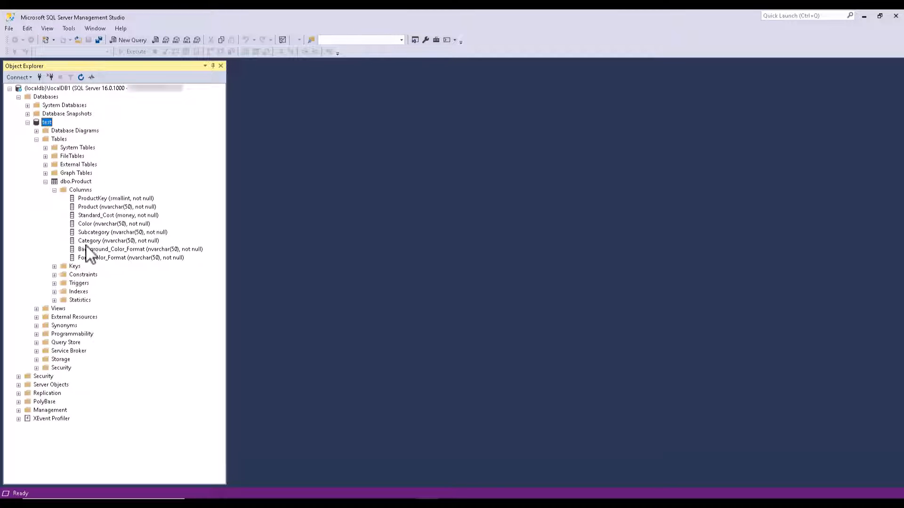
Open a new query on the test database and run "select * from dbo.Product"
click(131, 39)
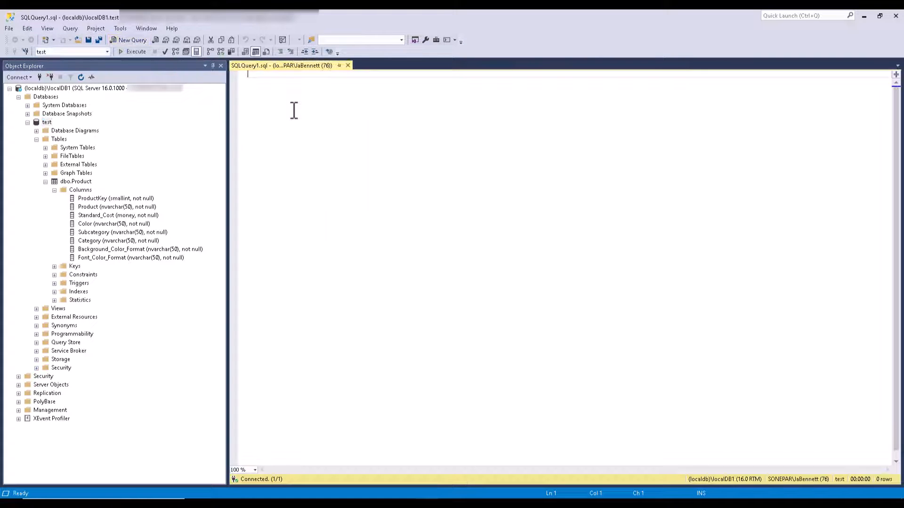
text(select *)
key(Return)
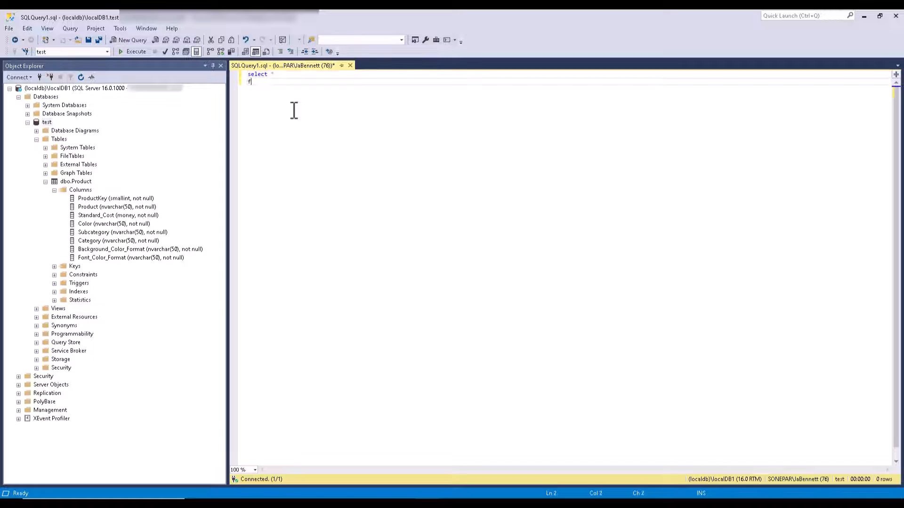
text(from dbo.Product)
click(133, 51)
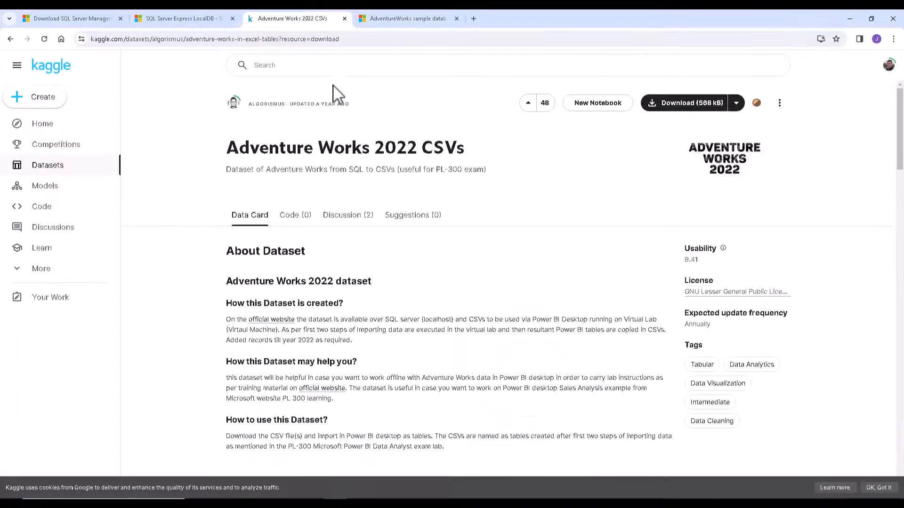
Switch to the browser and examine the backup files section of Microsoft's AdventureWorks sample databases article
click(412, 19)
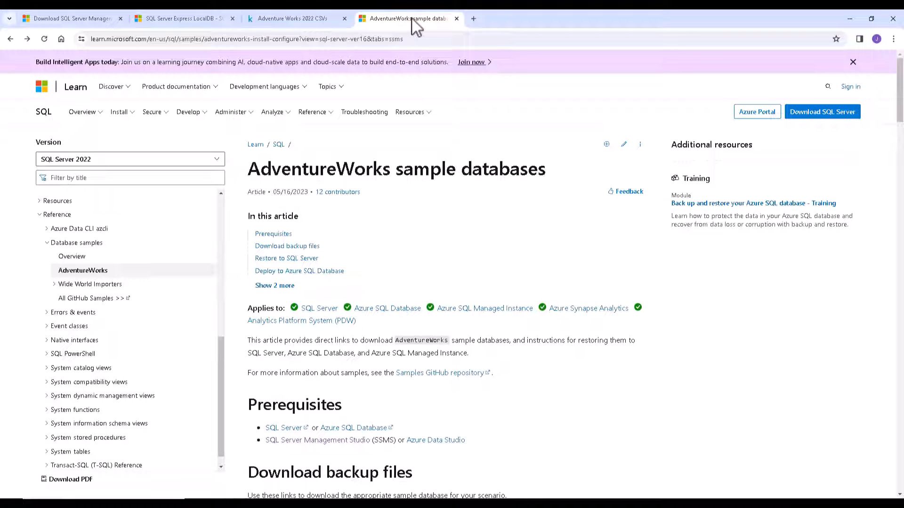
scroll(384, 201, down, 7)
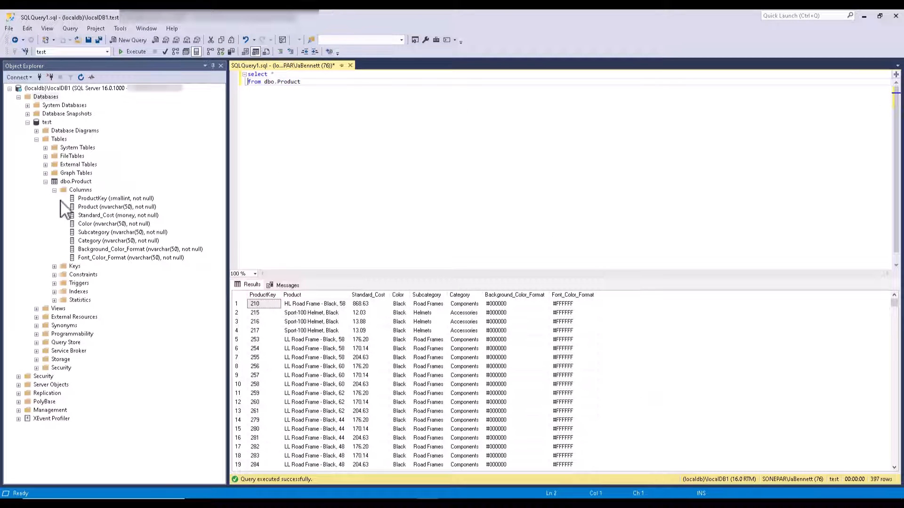
Return to SQL Server Management Studio and collapse the dbo.Product table and the test database's Tables folder
click(55, 191)
click(45, 182)
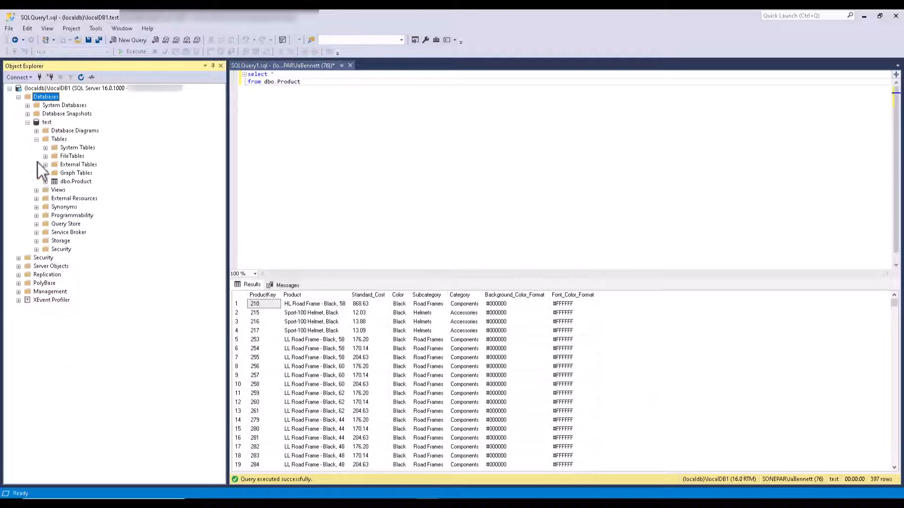
click(37, 140)
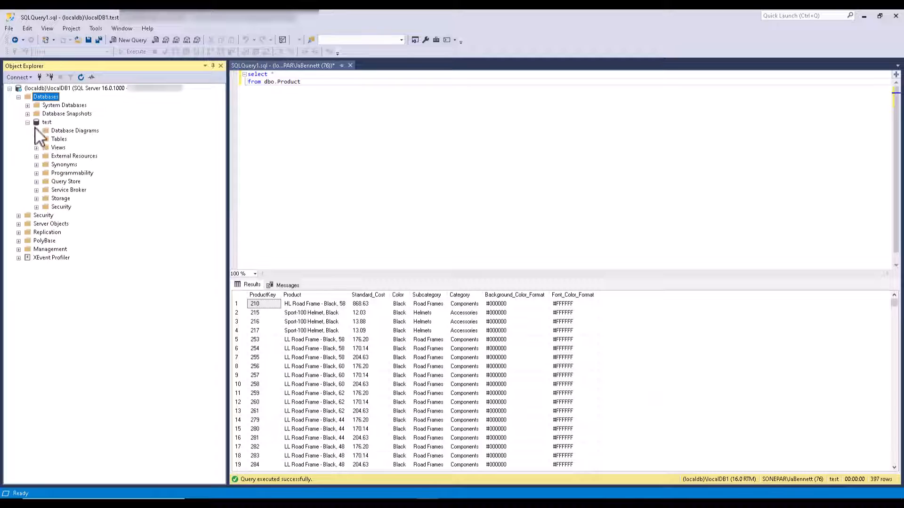
Start a database restore on the server with Device as the source and File as the backup media type
right_click(40, 96)
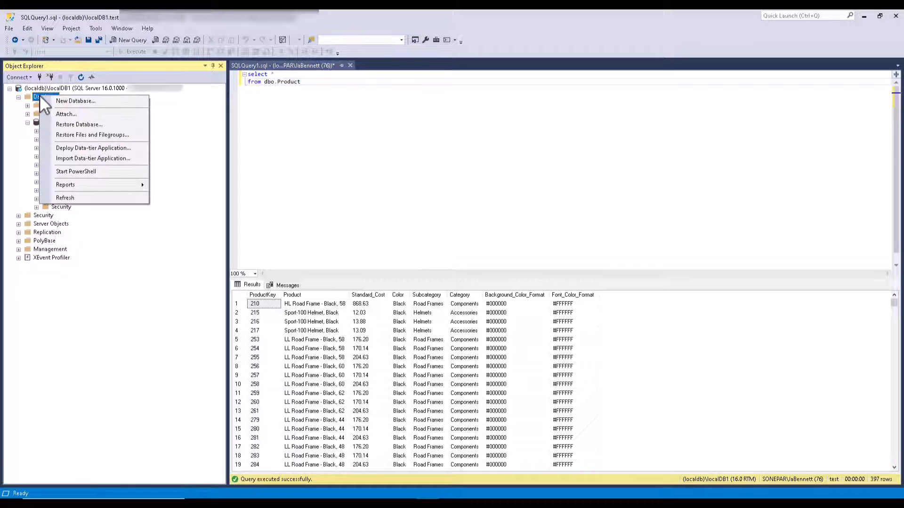
click(90, 126)
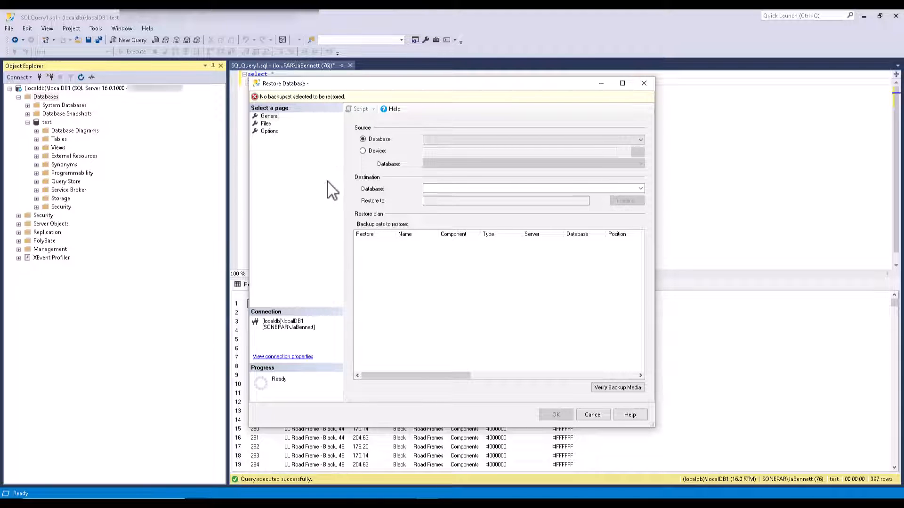
click(363, 151)
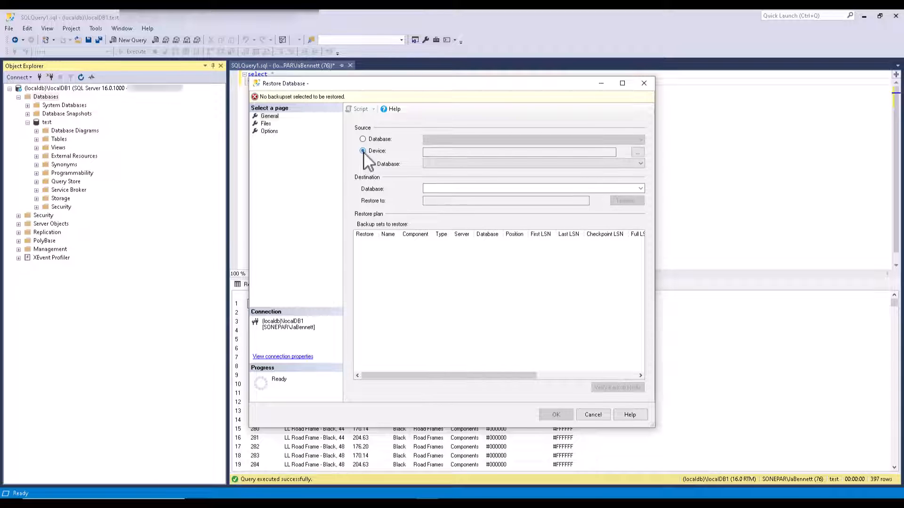
click(637, 153)
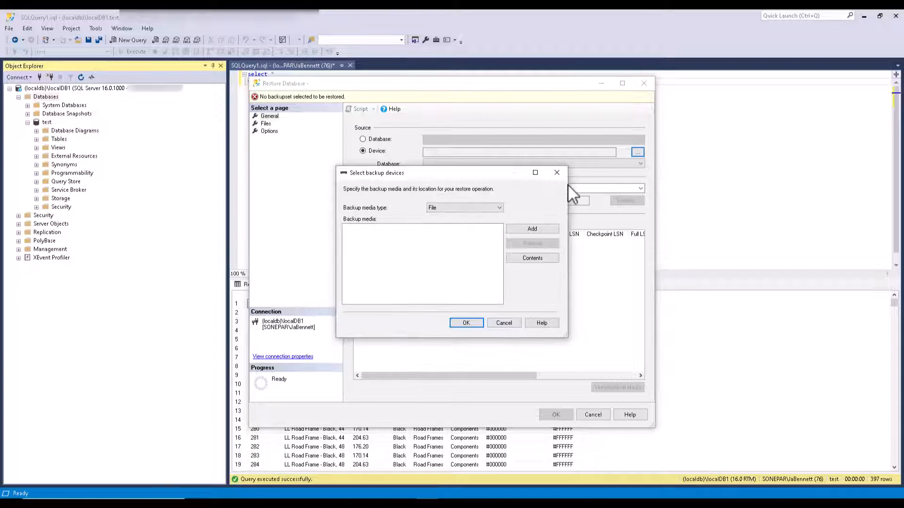
click(479, 210)
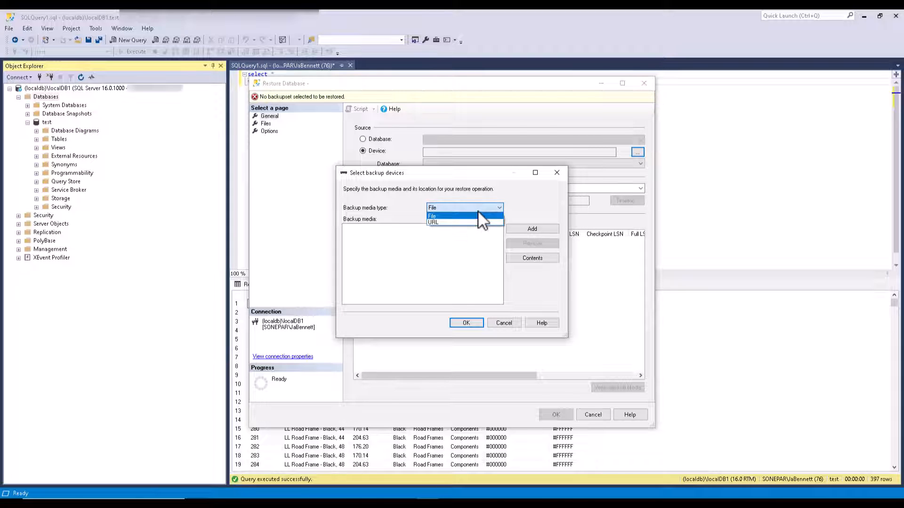
click(516, 199)
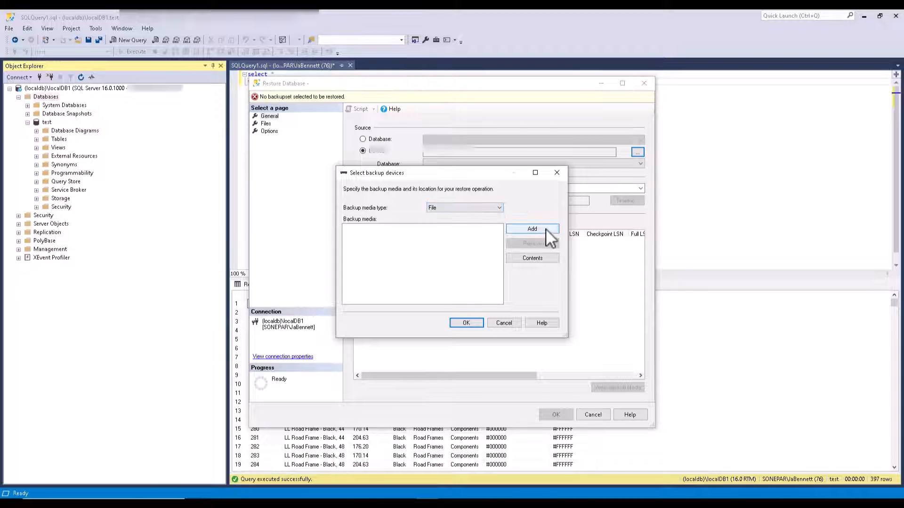
Add AdventureWorks2022.bak from the desktop's Power Query Demo folder as the backup media for the restore
click(541, 229)
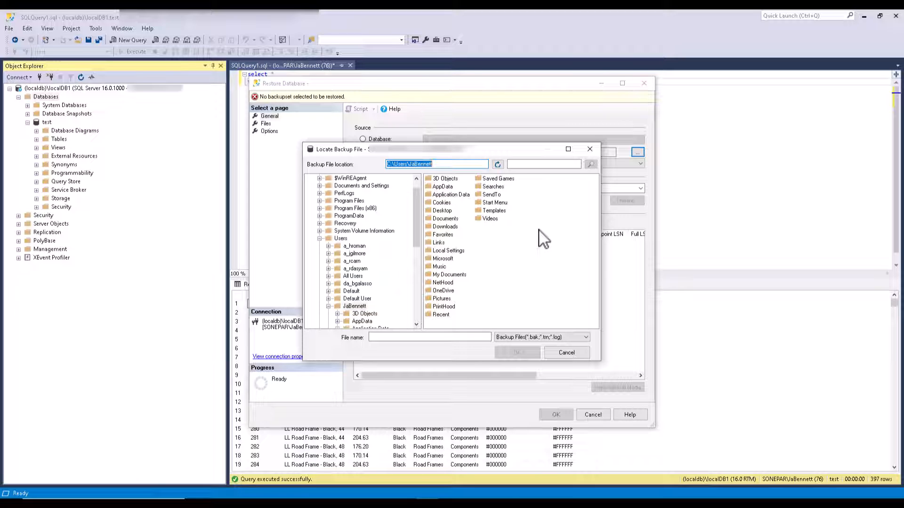
double_click(445, 211)
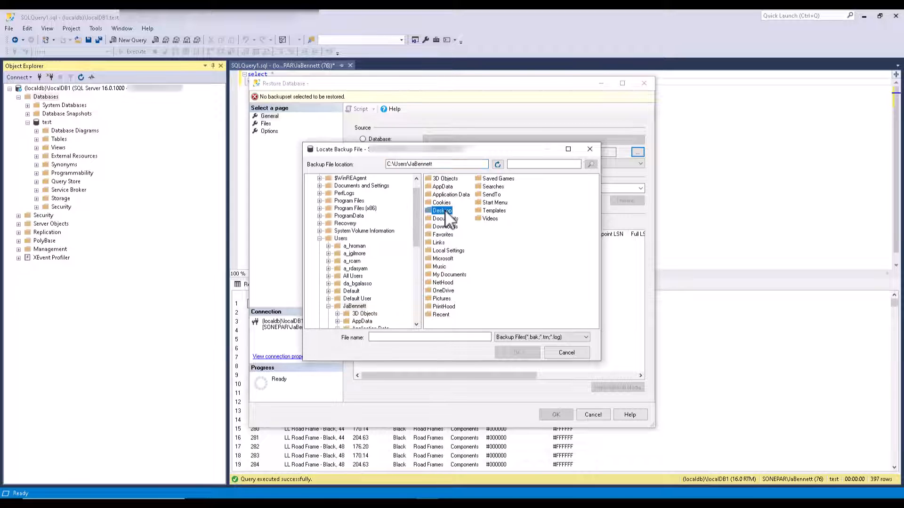
double_click(447, 178)
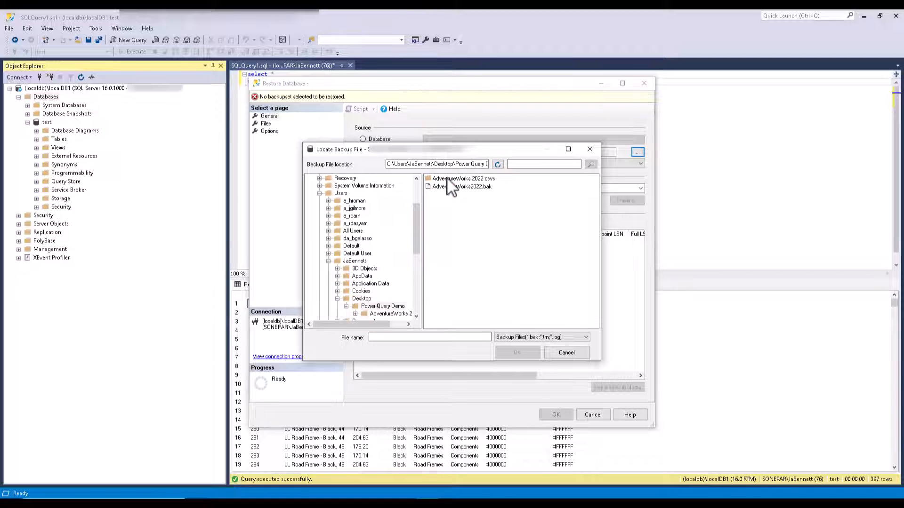
click(453, 187)
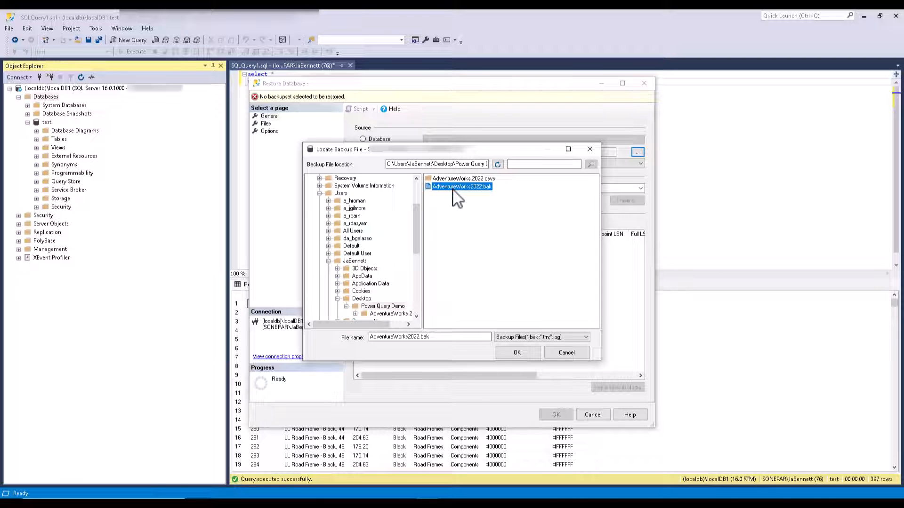
click(522, 352)
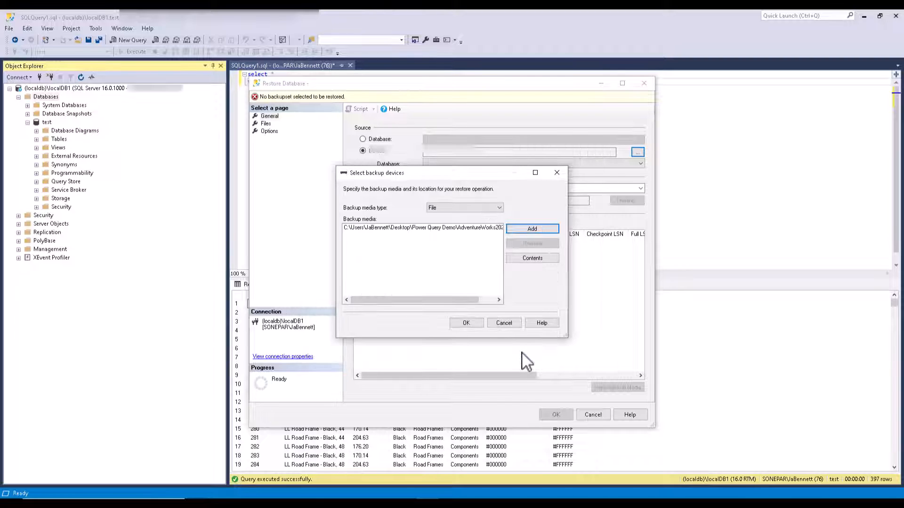
click(466, 323)
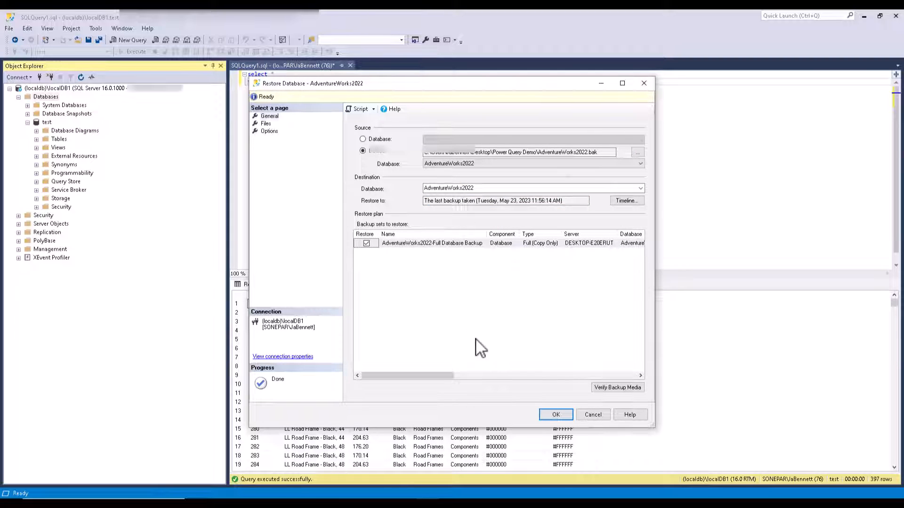
Restore the AdventureWorks2022 database and expand its Tables folder in the server tree
click(556, 415)
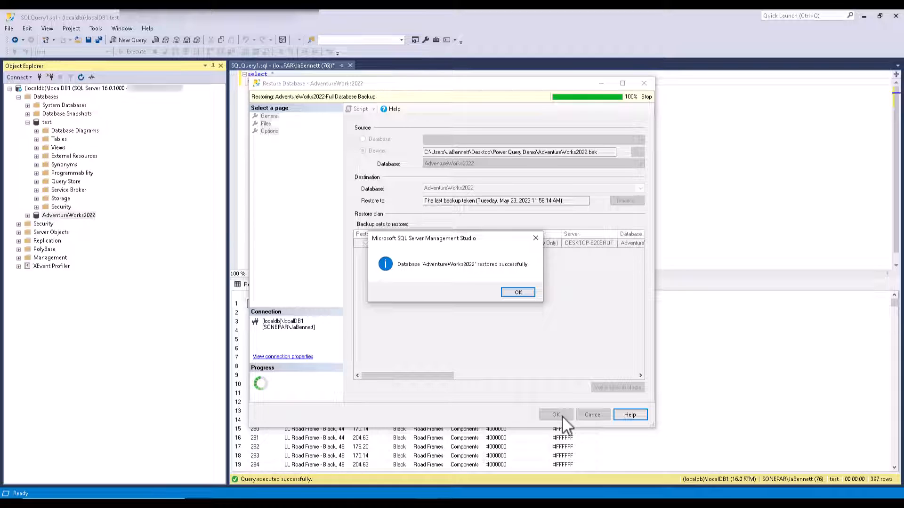
click(518, 292)
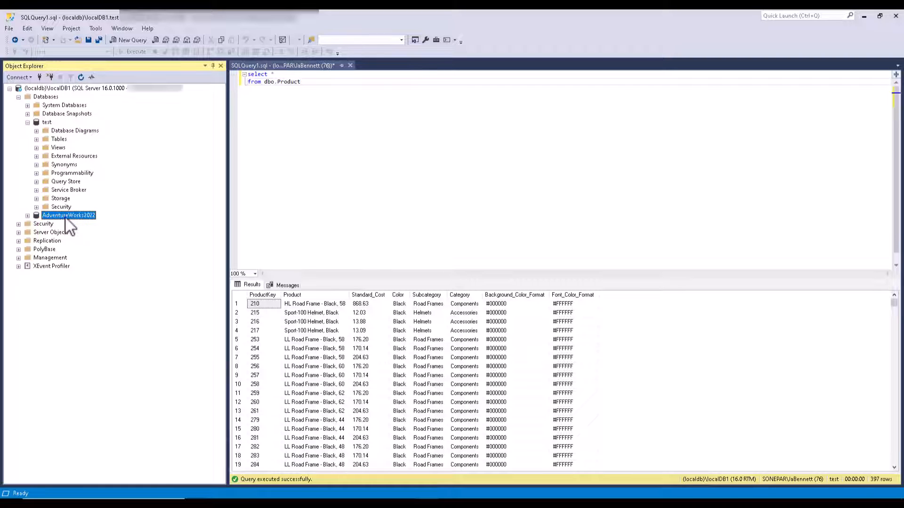
click(28, 215)
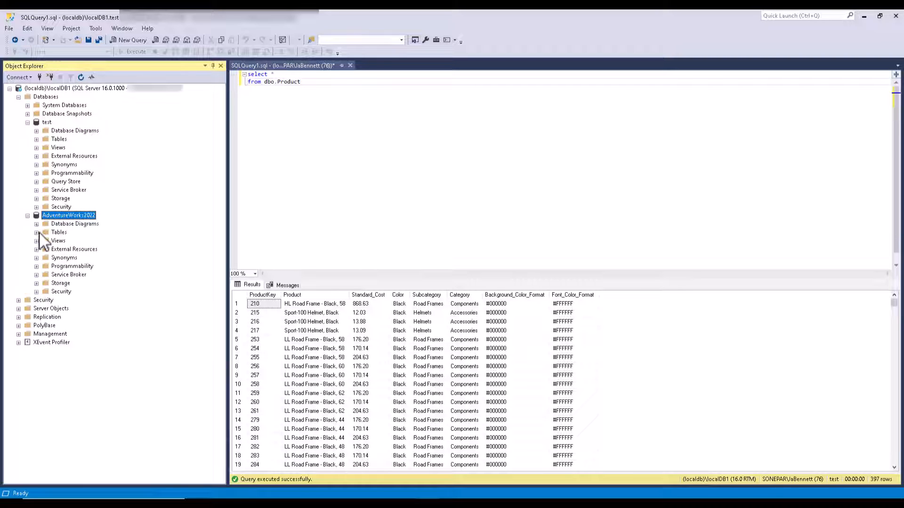
click(37, 232)
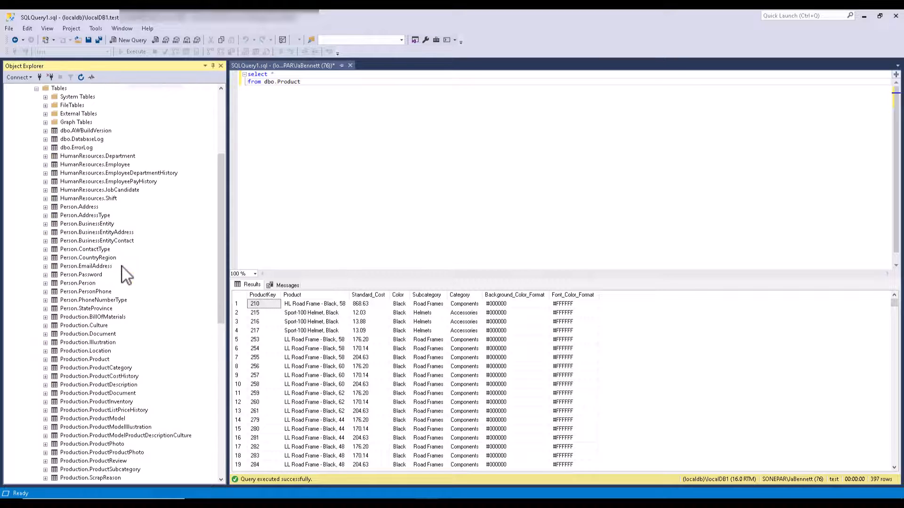